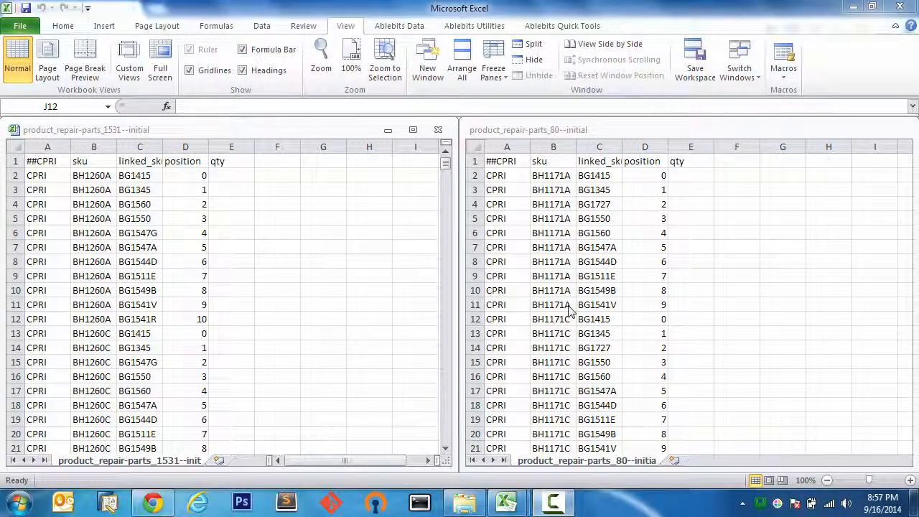
Switch to Chrome, open the State Supply website in the second tab, and browse to the Bell & Gossett pumps category
click(152, 502)
click(157, 10)
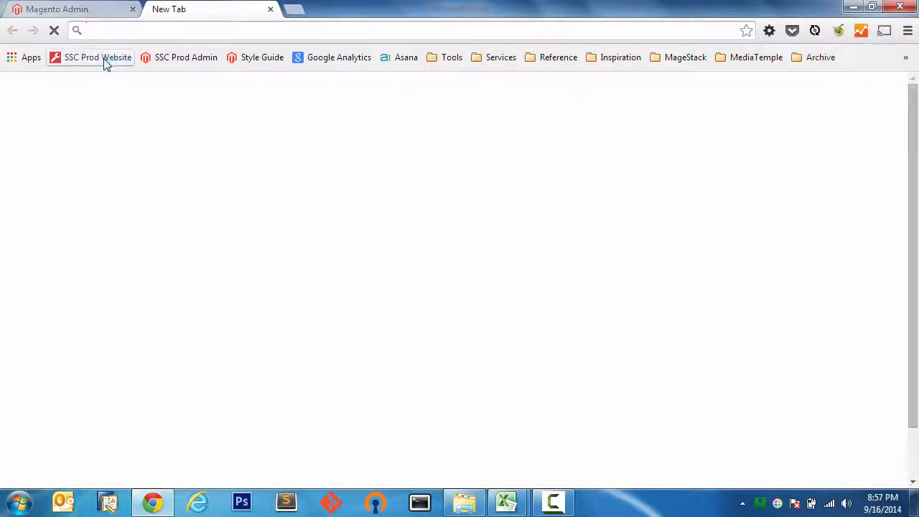
click(104, 59)
click(151, 304)
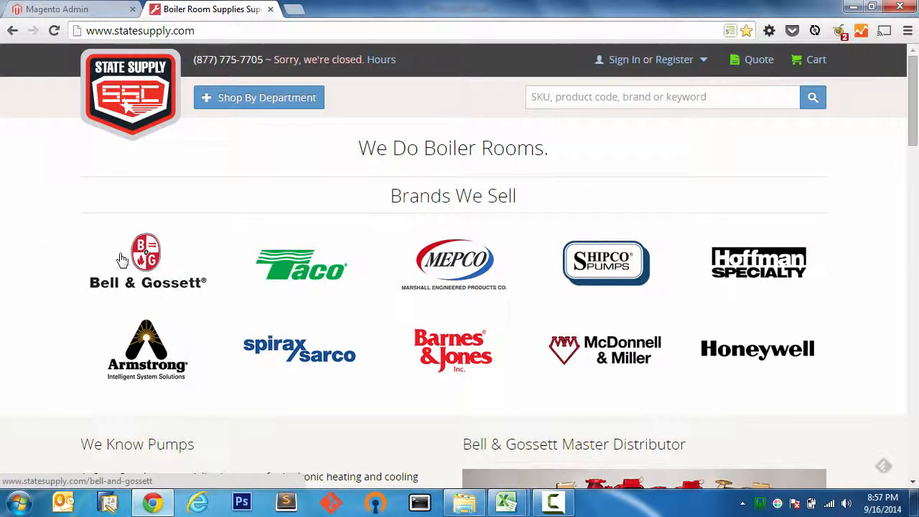
scroll(421, 372, down, 8)
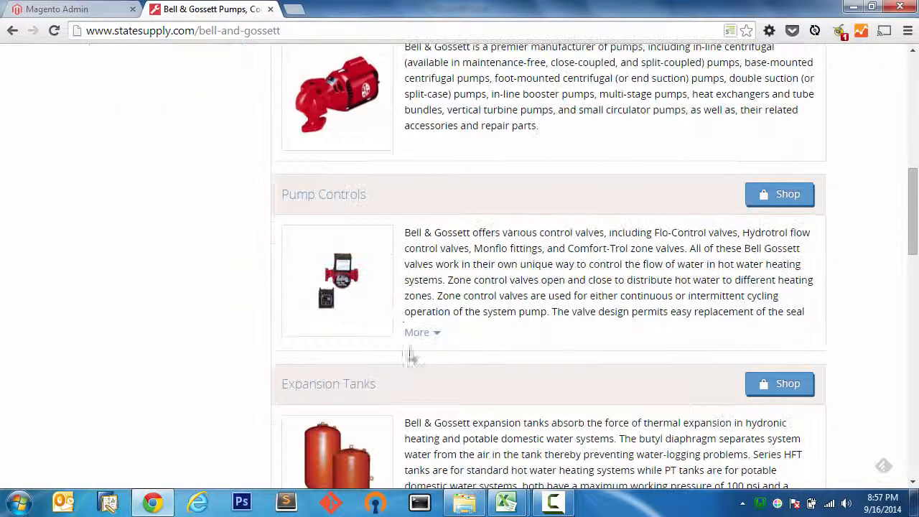
scroll(240, 303, down, 15)
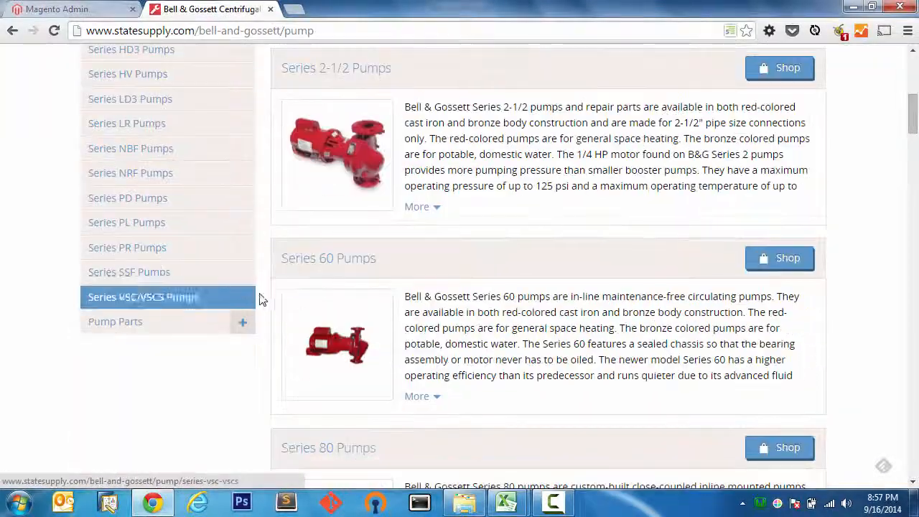
Open the Series 100 Pumps category and its Bell & Gossett 106189 Flanged Cast Iron Booster Pump product page
scroll(289, 308, down, 3)
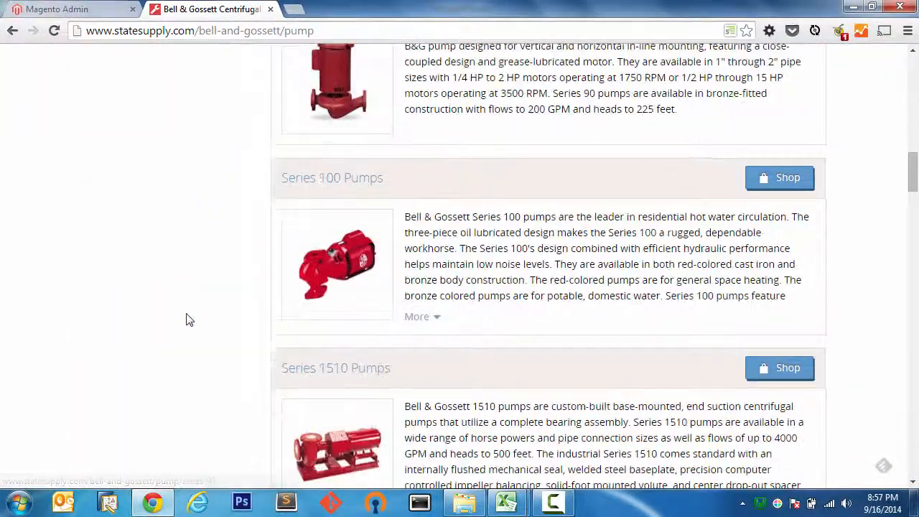
click(332, 278)
scroll(332, 288, down, 3)
scroll(334, 289, down, 1)
scroll(337, 277, up, 2)
click(335, 272)
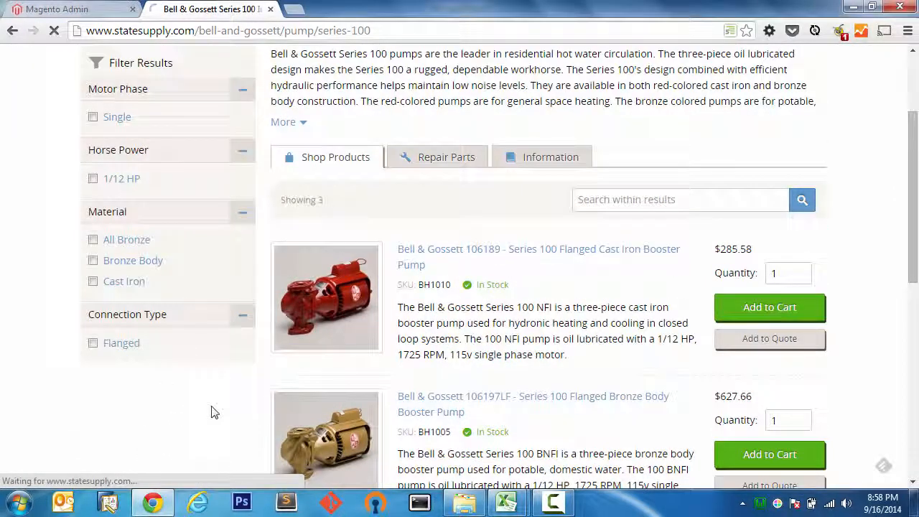
scroll(211, 412, down, 3)
scroll(211, 412, up, 1)
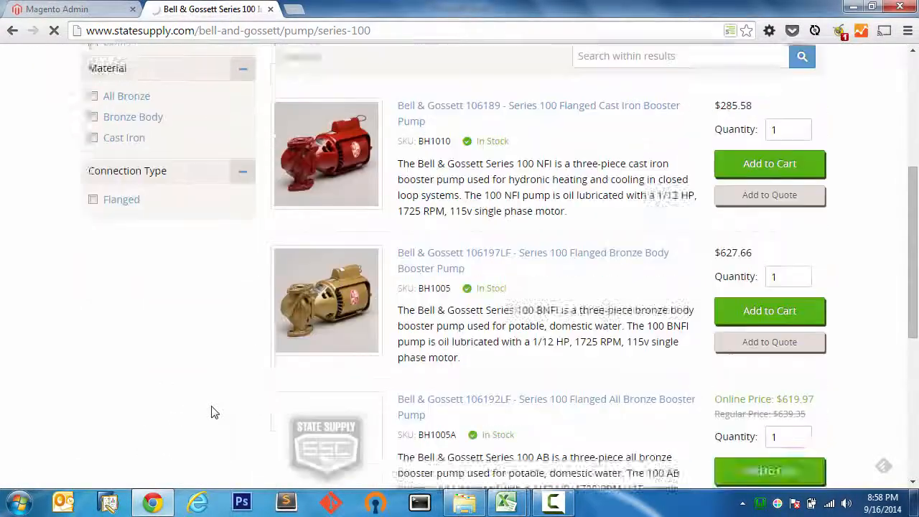
scroll(211, 412, up, 1)
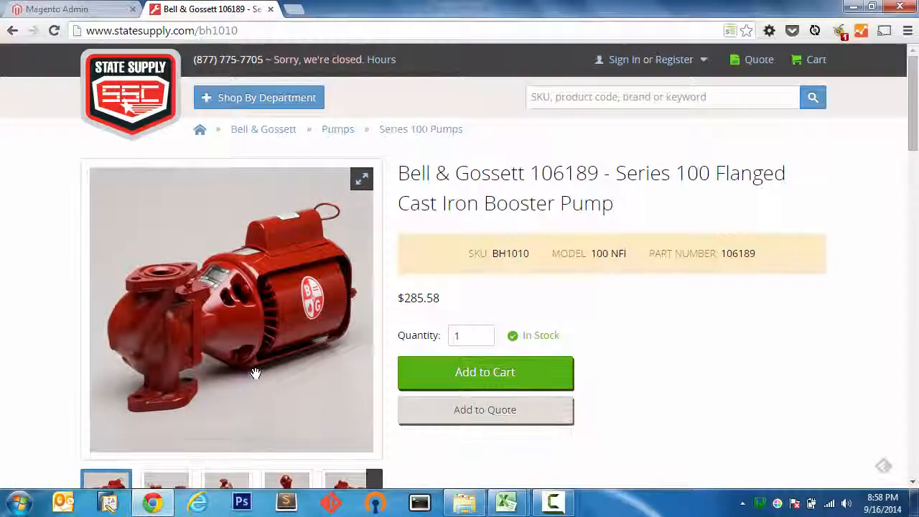
Show the booster pump's repair parts and look through the linked products with their SKUs
scroll(255, 373, down, 3)
click(260, 344)
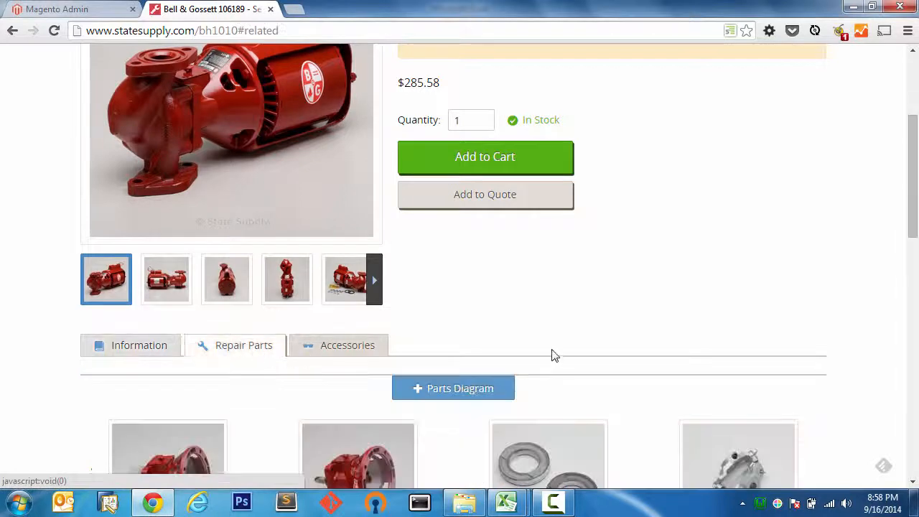
scroll(549, 345, down, 3)
scroll(542, 330, up, 1)
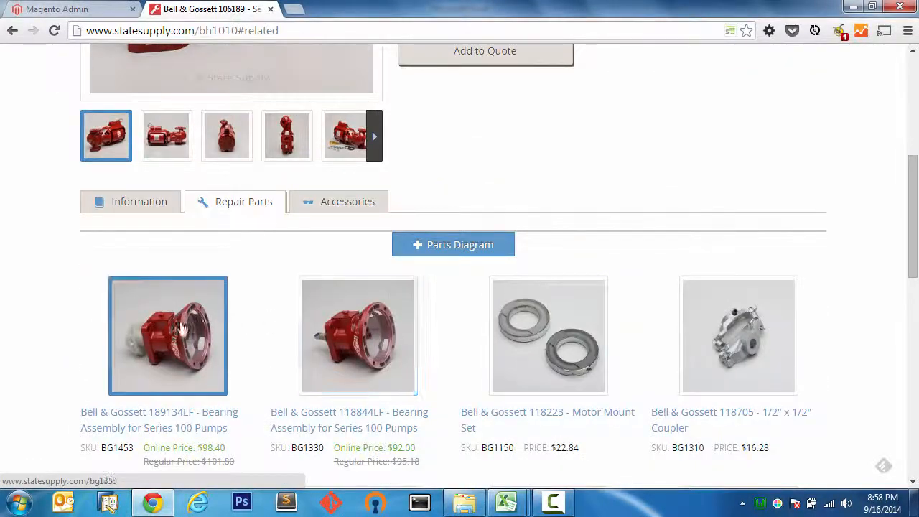
scroll(710, 344, down, 1)
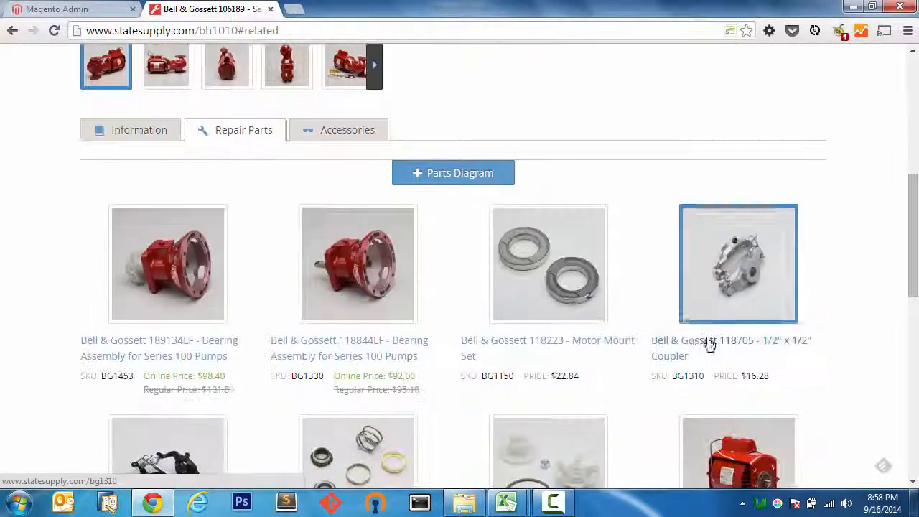
scroll(319, 334, down, 1)
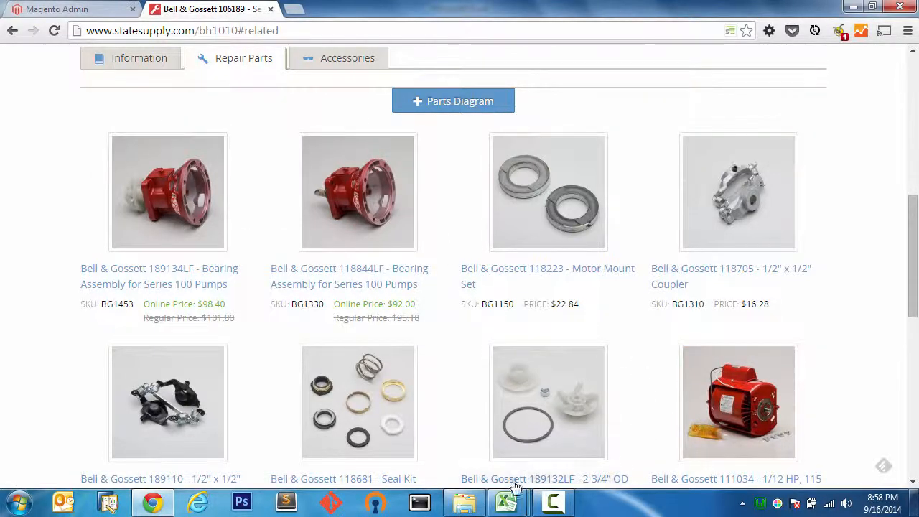
Switch to Excel to view the two product_repair-parts sheets side by side, and return to Chrome
mouse_move(507, 502)
click(560, 424)
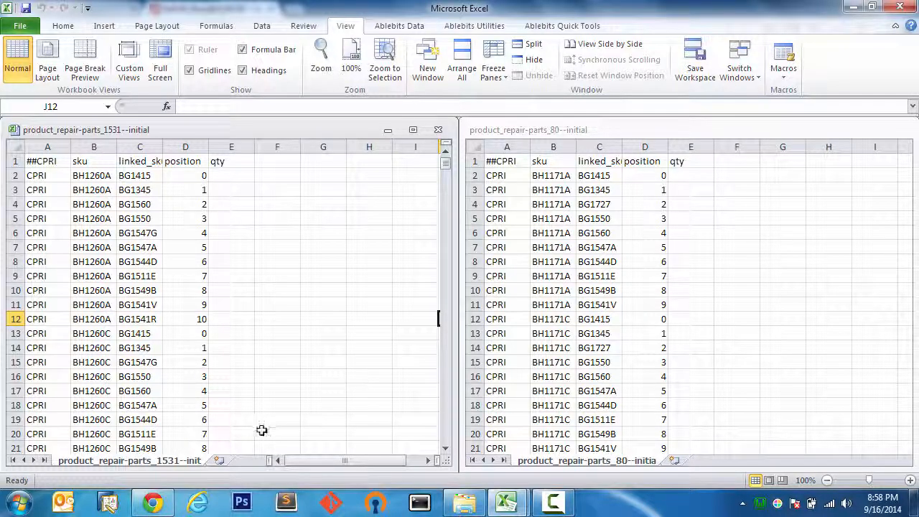
click(152, 503)
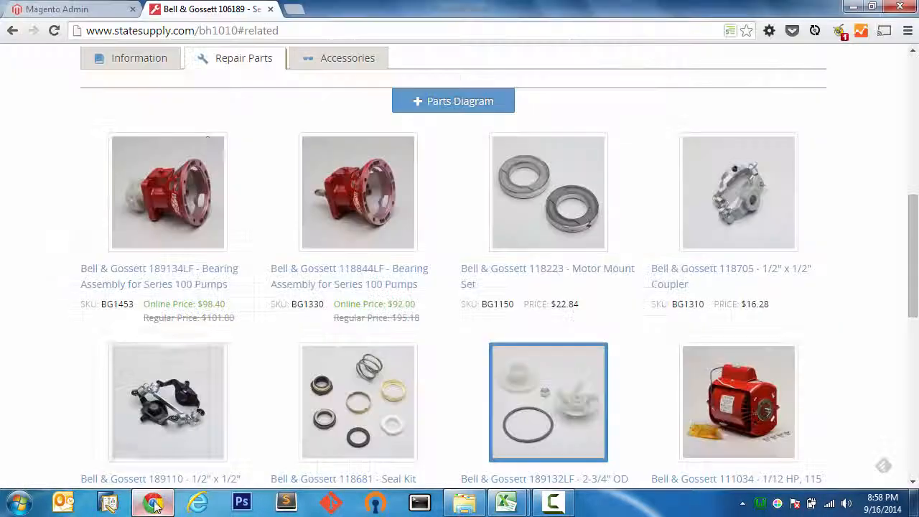
Search the web for "unirgy" and open the Unirgy Magento extension company's website
click(223, 31)
text(ur)
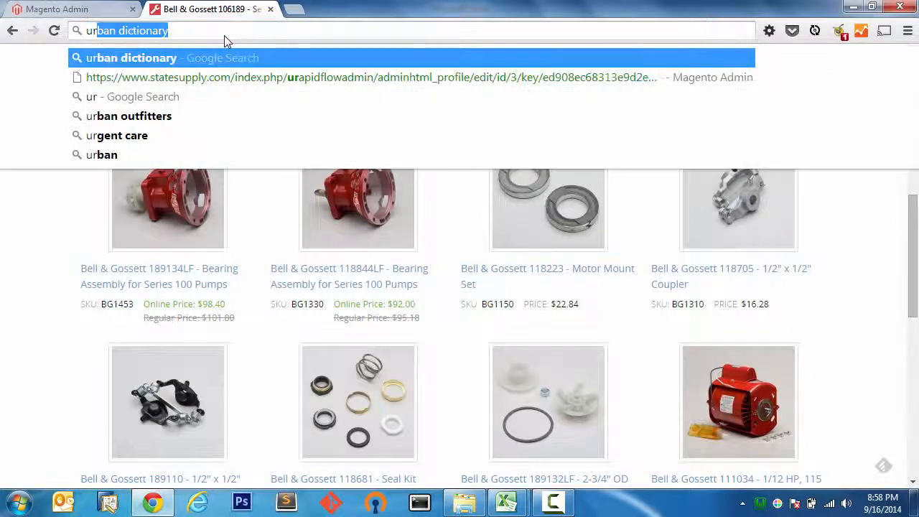
key(BackSpace)
key(BackSpace)
text(nirgy)
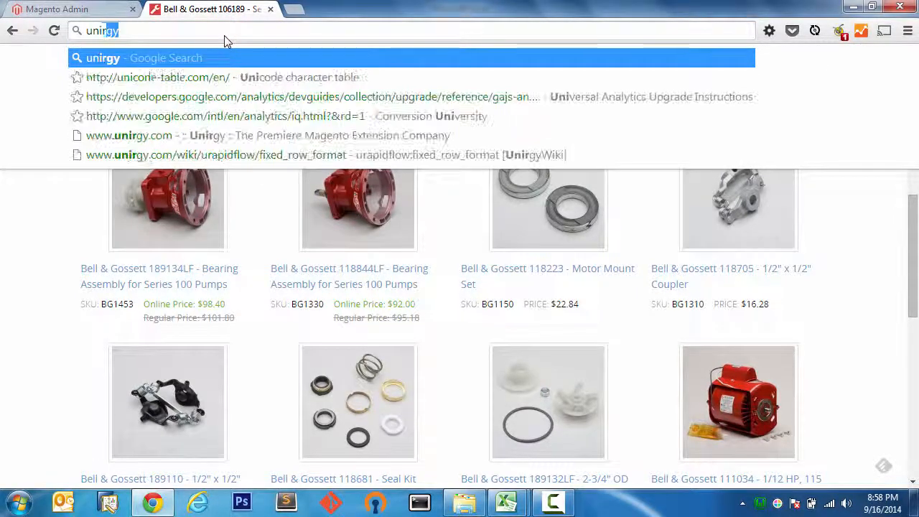
key(Return)
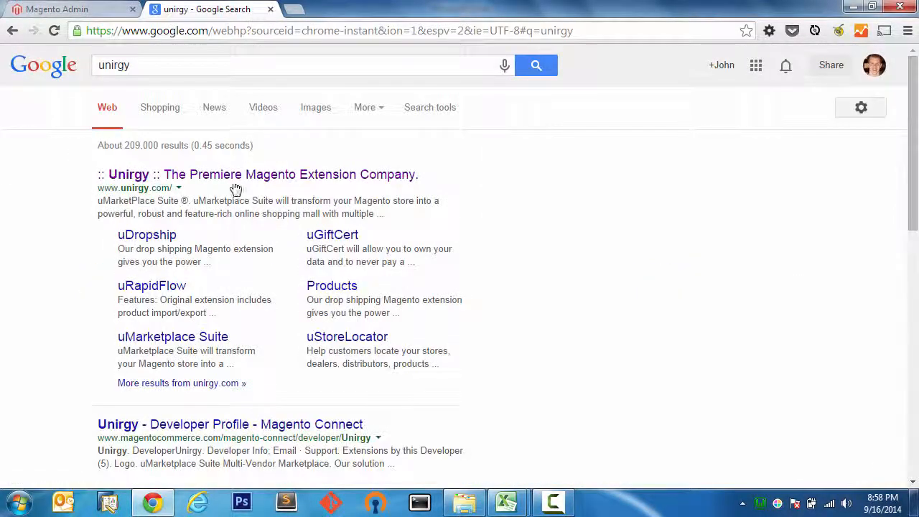
click(235, 176)
Open the uRapidFlow product's documentation and go to its Documentation Index wiki
scroll(639, 371, down, 2)
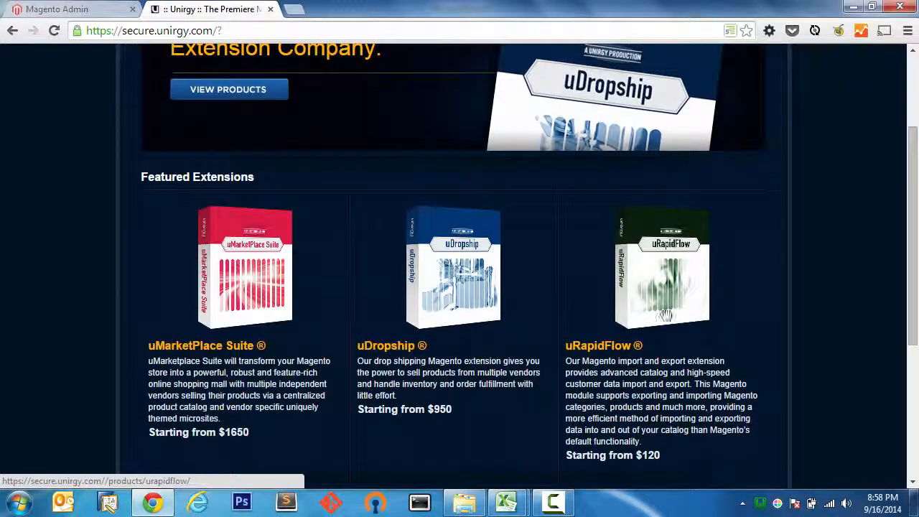
click(665, 307)
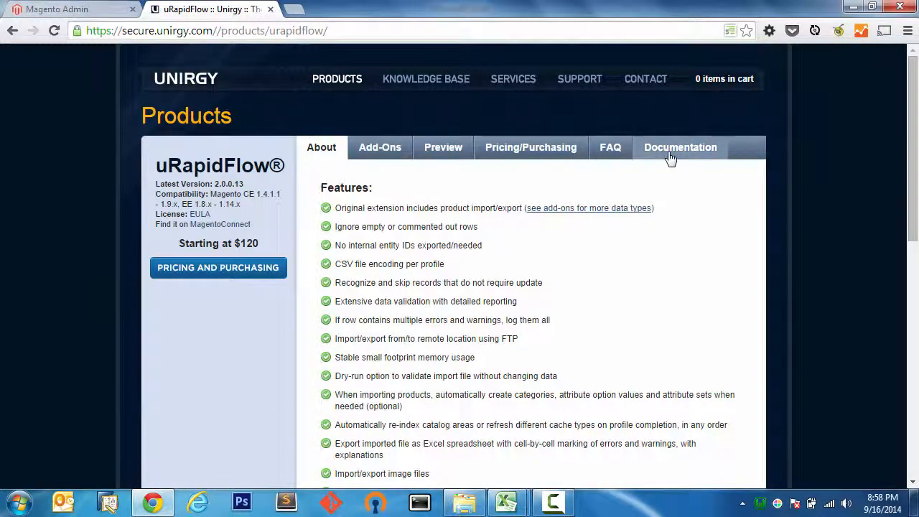
click(667, 155)
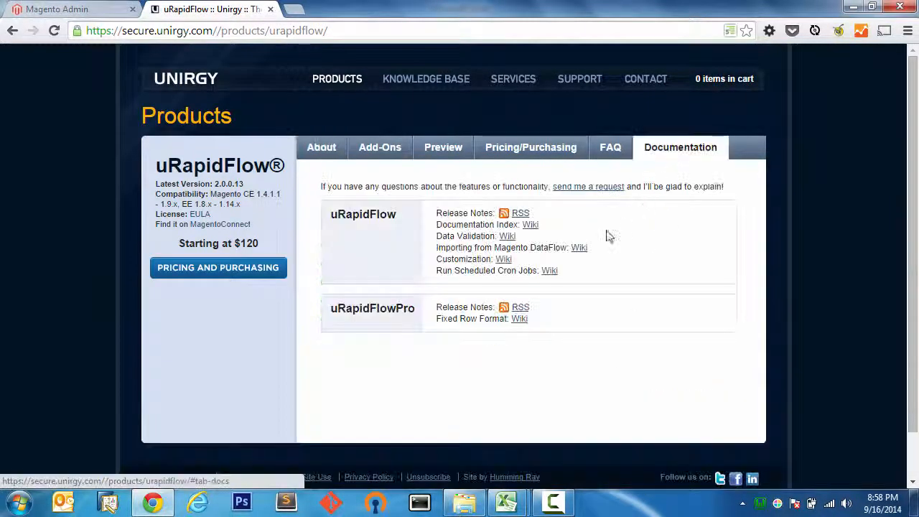
click(535, 225)
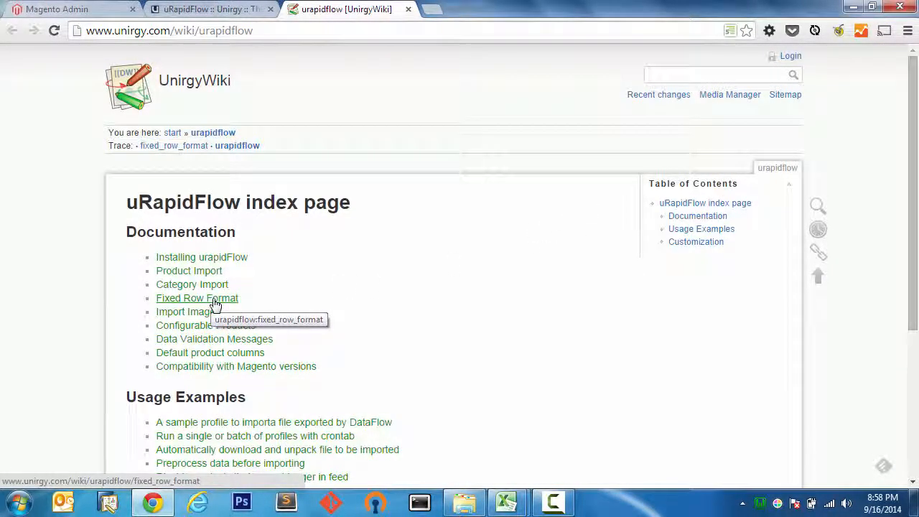
Open the Fixed Row Format wiki page and jump to its CPRI: Catalog Product Related Item section
click(218, 302)
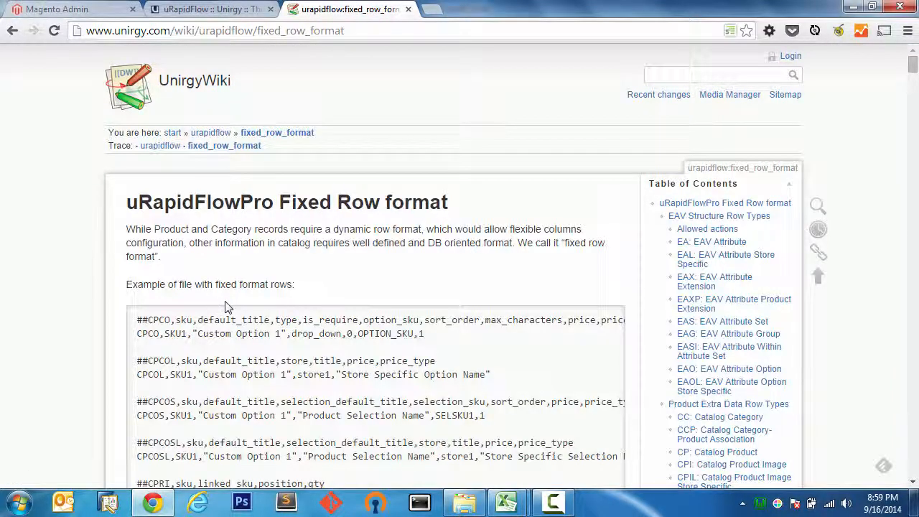
scroll(225, 307, down, 3)
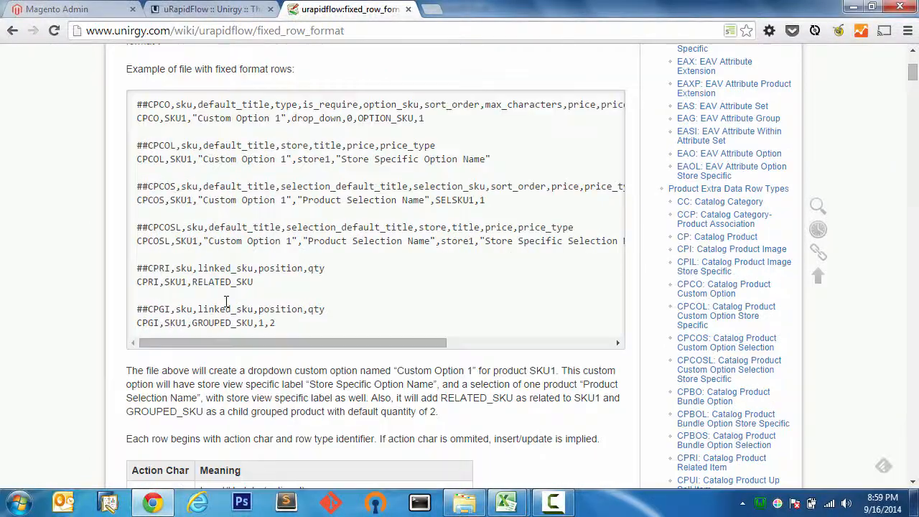
scroll(226, 301, up, 2)
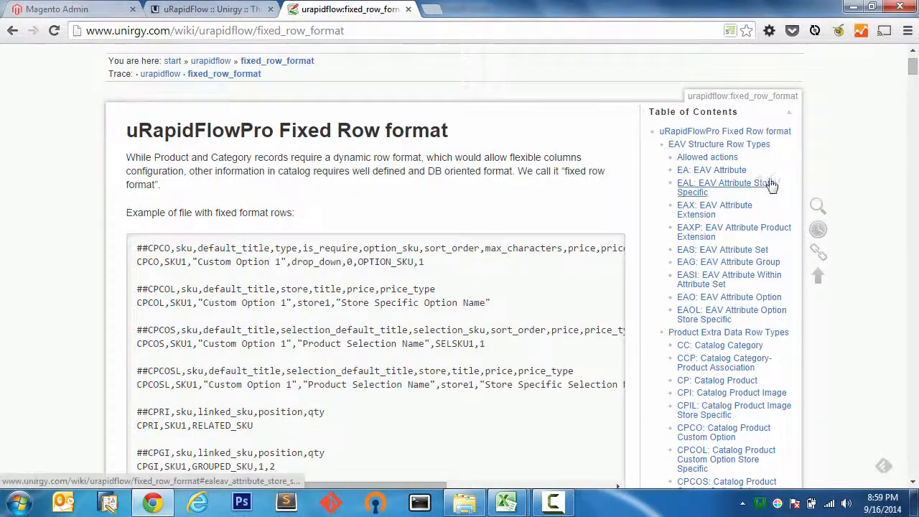
scroll(748, 327, down, 3)
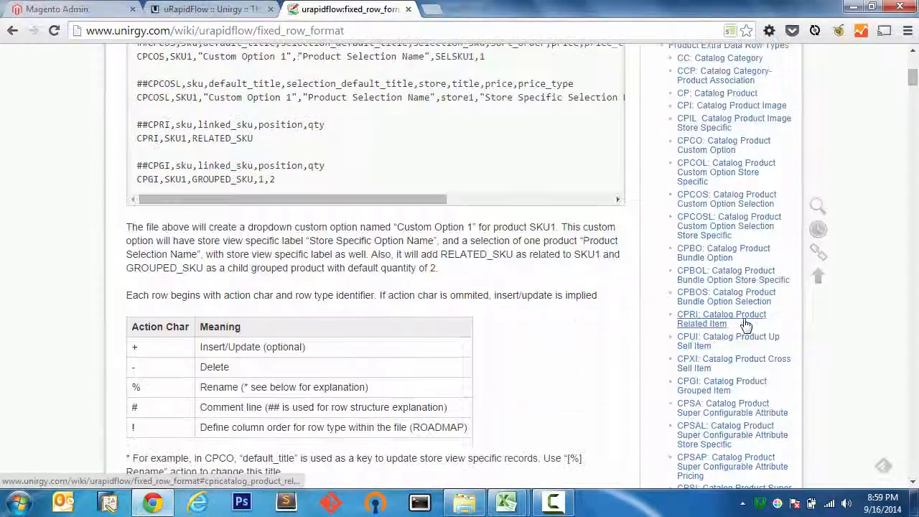
scroll(732, 305, down, 2)
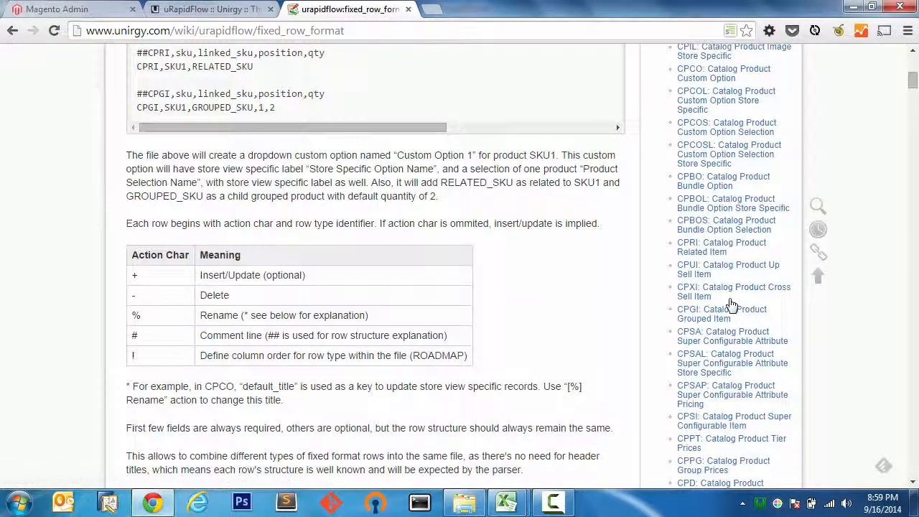
click(718, 256)
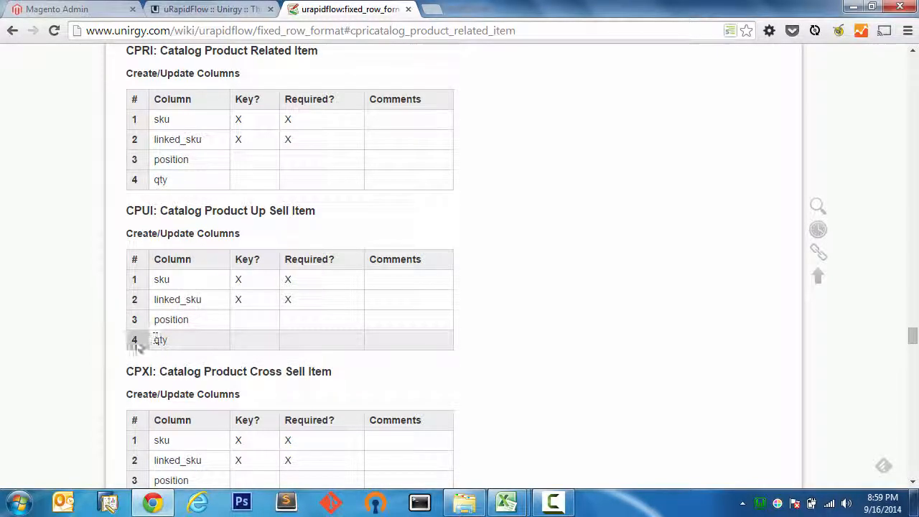
Examine the column tables for CPRI related items and the neighbouring up-sell, cross-sell, grouped, bundle and configurable row types
scroll(63, 326, down, 1)
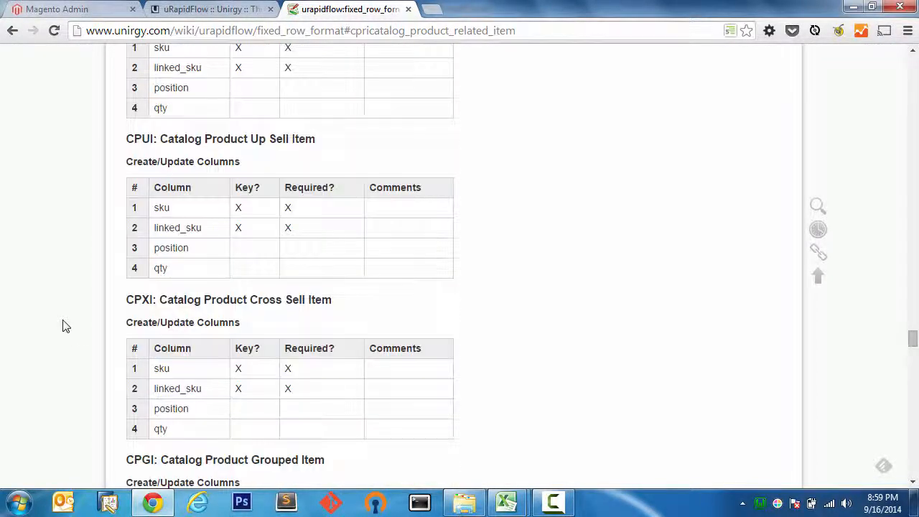
scroll(63, 326, down, 1)
scroll(63, 326, up, 2)
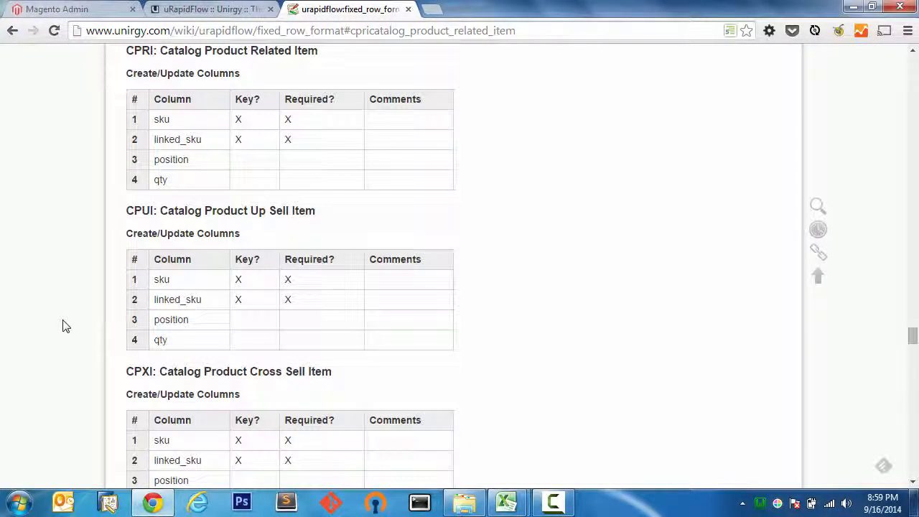
scroll(64, 326, down, 5)
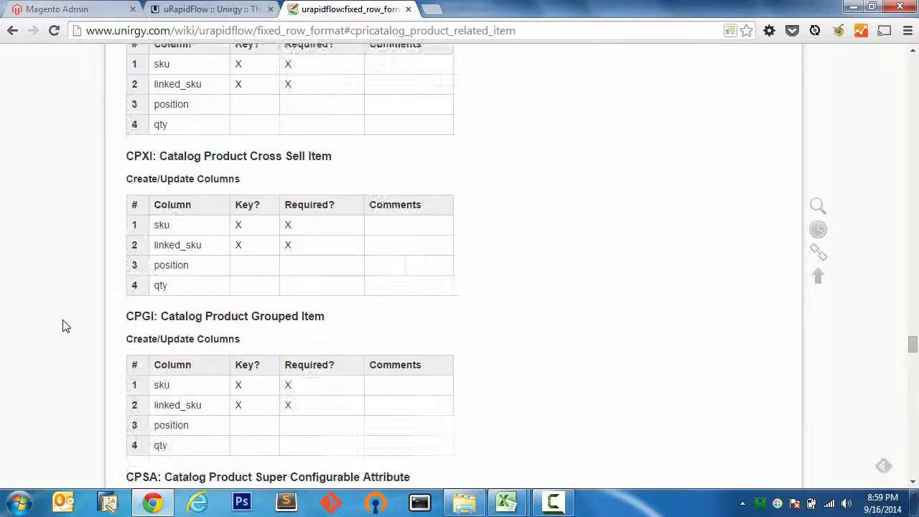
scroll(64, 326, down, 8)
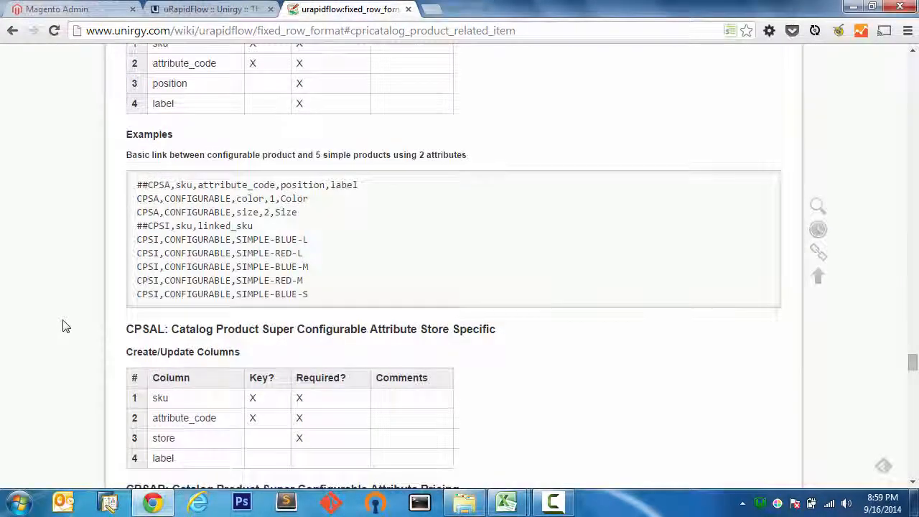
scroll(63, 326, up, 13)
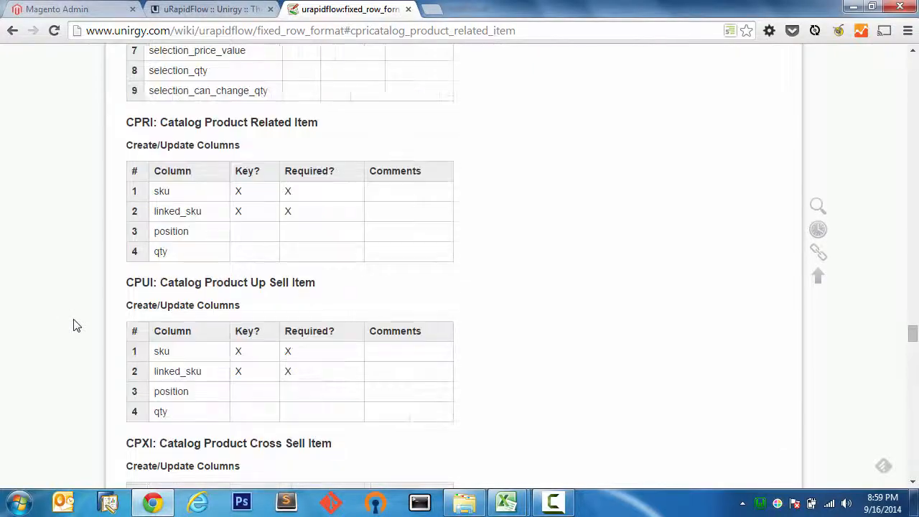
scroll(77, 325, up, 6)
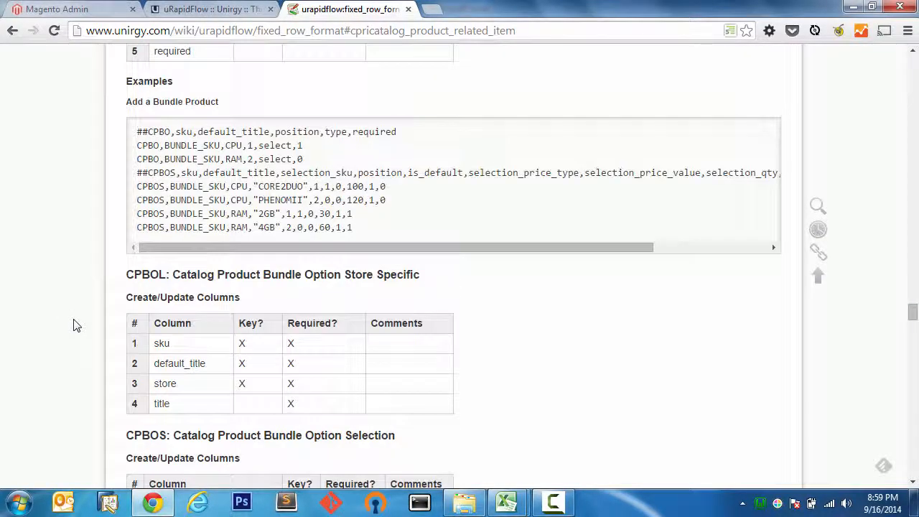
scroll(77, 325, down, 6)
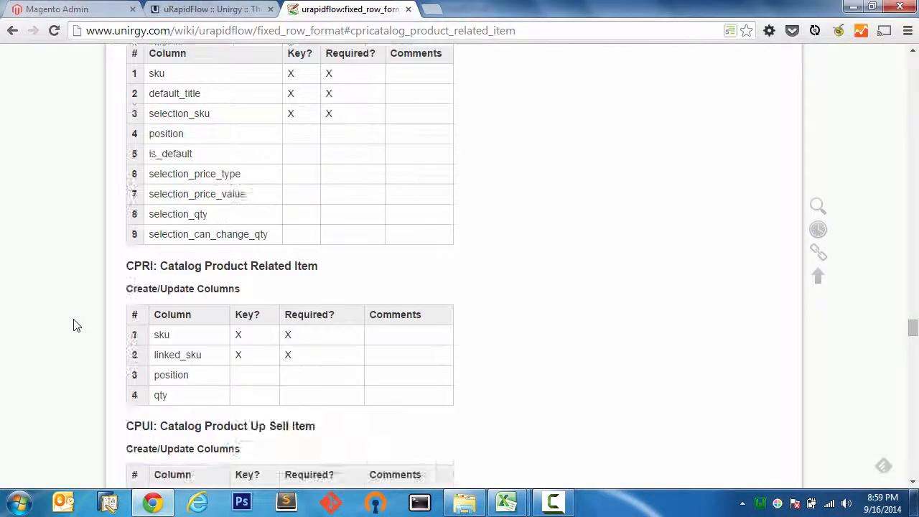
scroll(77, 325, down, 18)
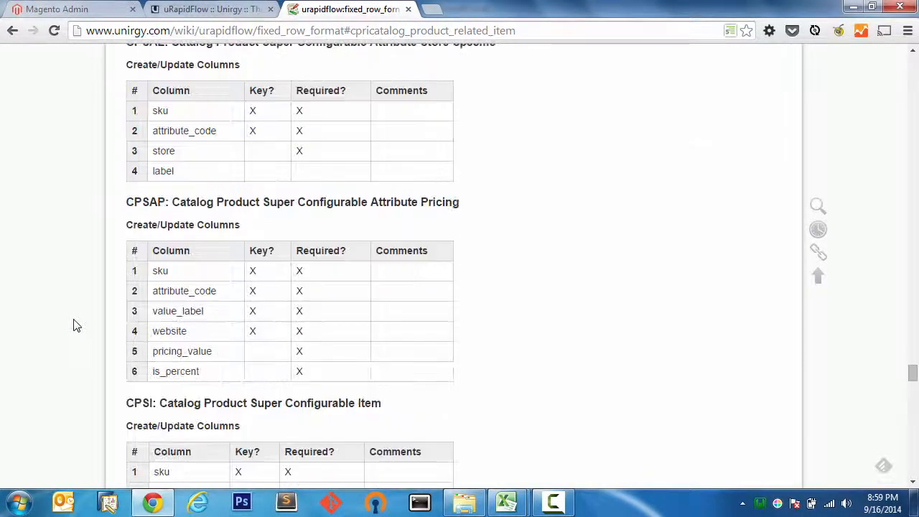
Examine the remaining fixed row types from configurable and downloadable products to catalog tags, then review the row-type overview and the page's introduction
scroll(76, 325, down, 7)
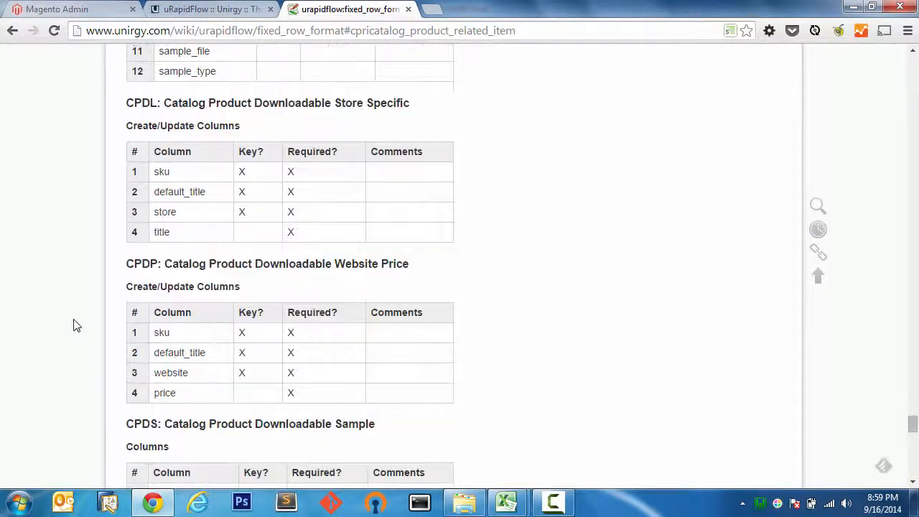
scroll(76, 325, down, 5)
scroll(77, 325, down, 5)
scroll(77, 325, up, 20)
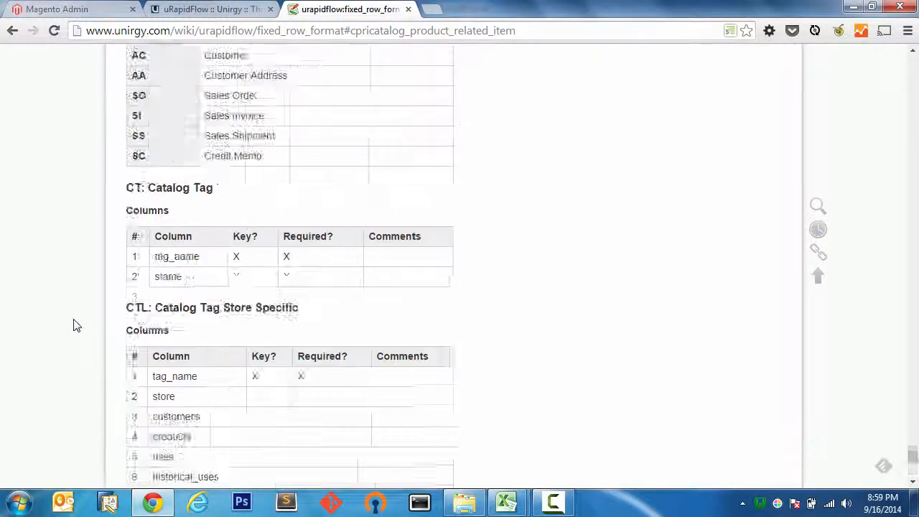
scroll(77, 325, up, 20)
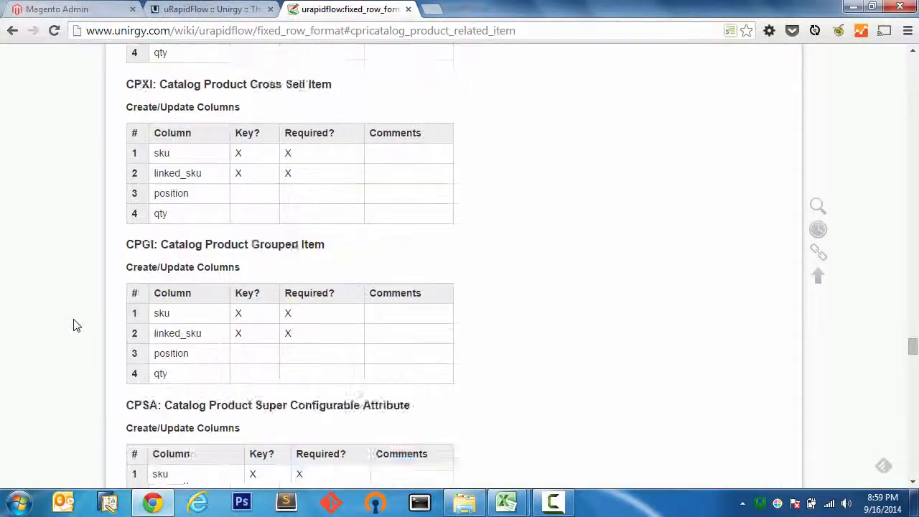
scroll(77, 325, up, 20)
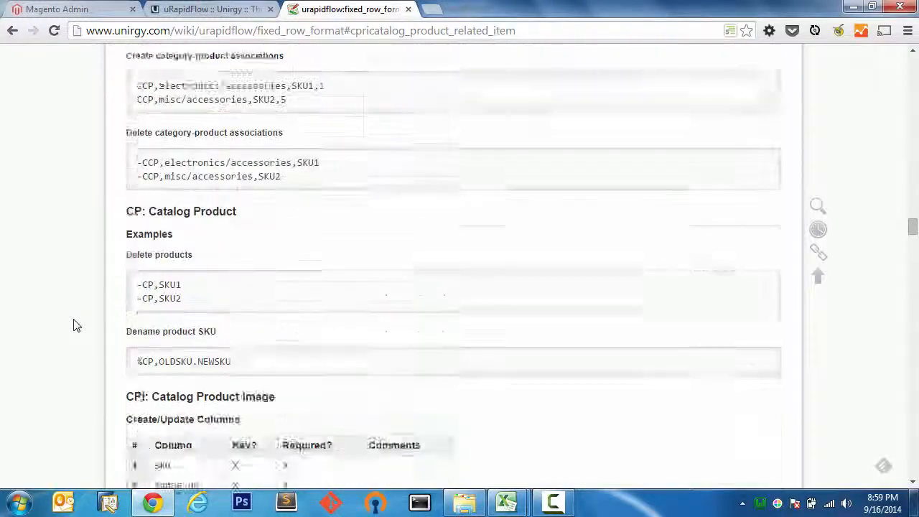
scroll(77, 325, up, 20)
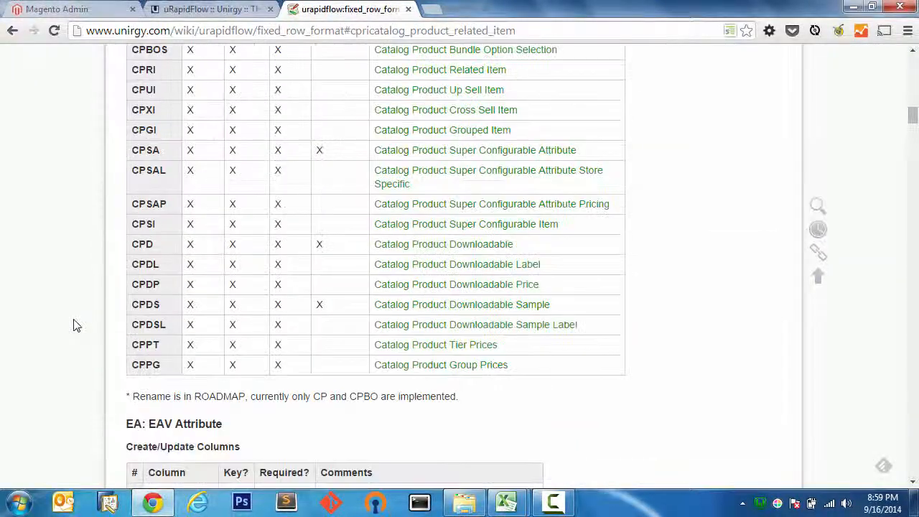
scroll(77, 325, up, 20)
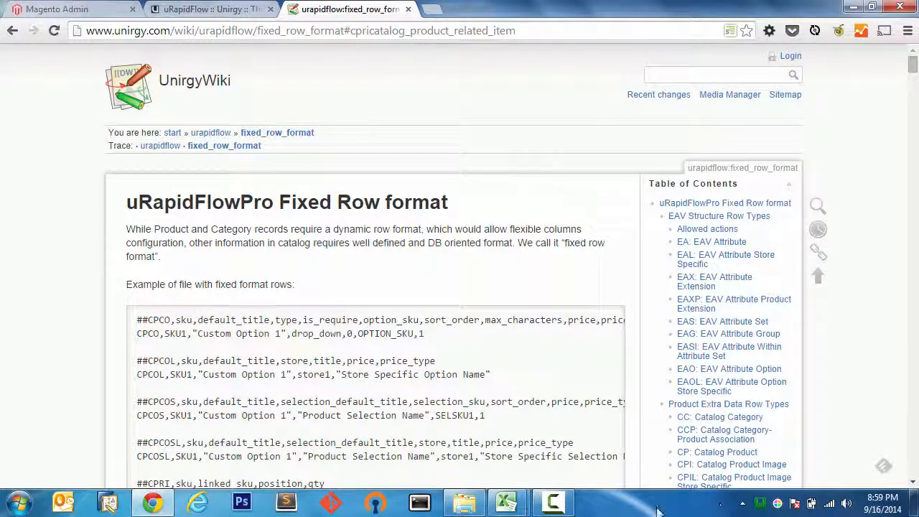
click(552, 503)
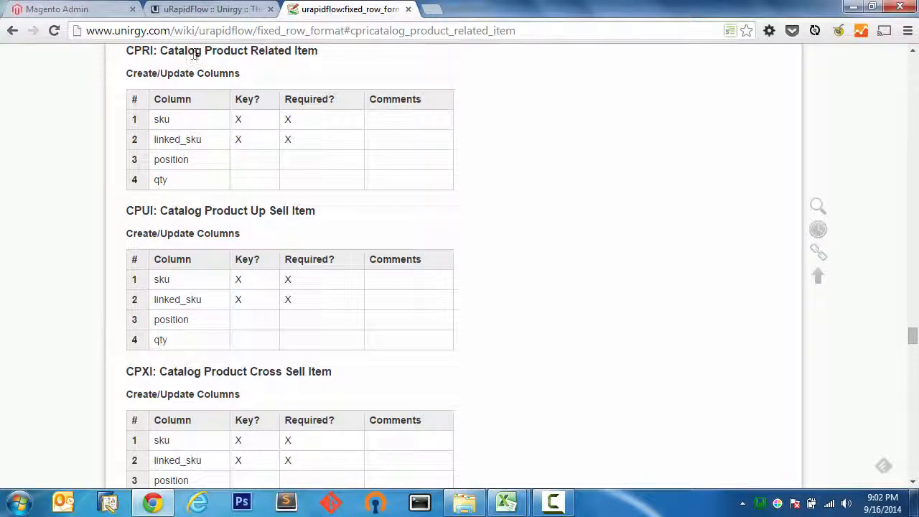
Review the wiki's catalog product sections, examining the CPI Catalog Product Image columns and its CPI.csv gallery image example
scroll(564, 198, down, 3)
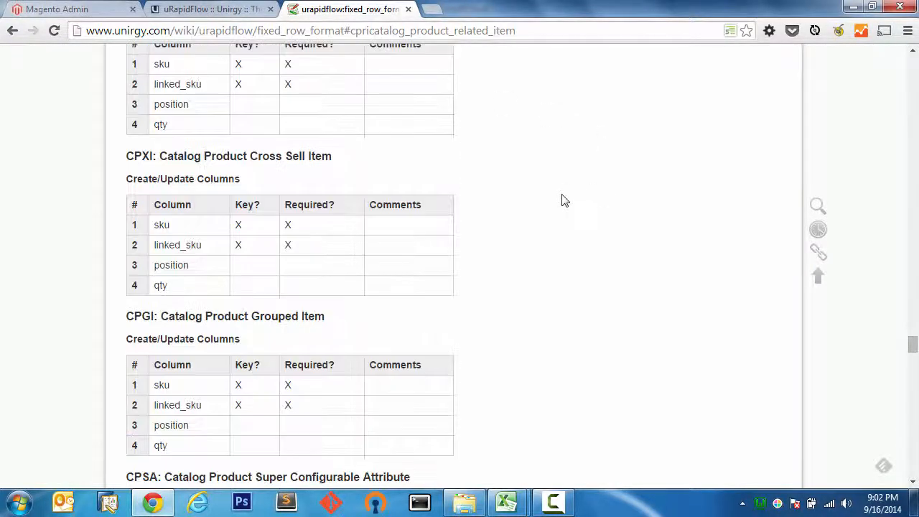
scroll(564, 198, up, 8)
scroll(564, 199, up, 4)
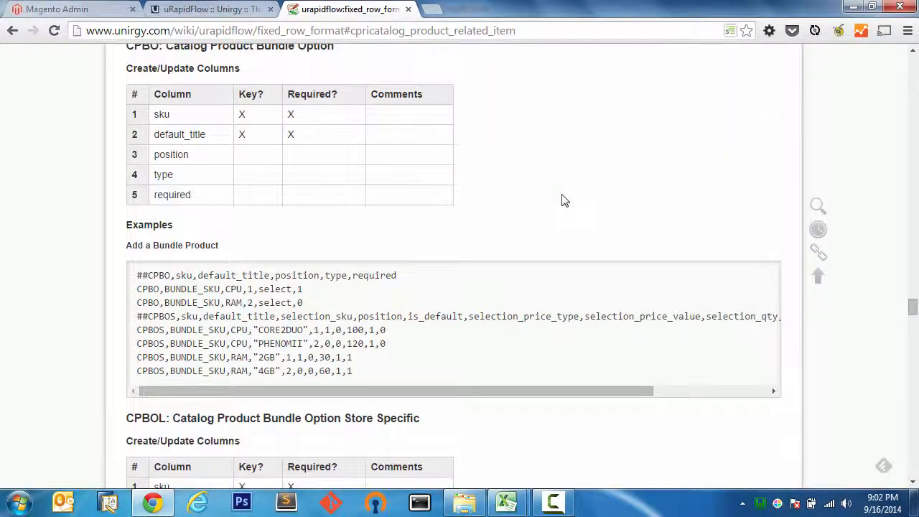
scroll(564, 199, down, 1)
scroll(310, 239, up, 12)
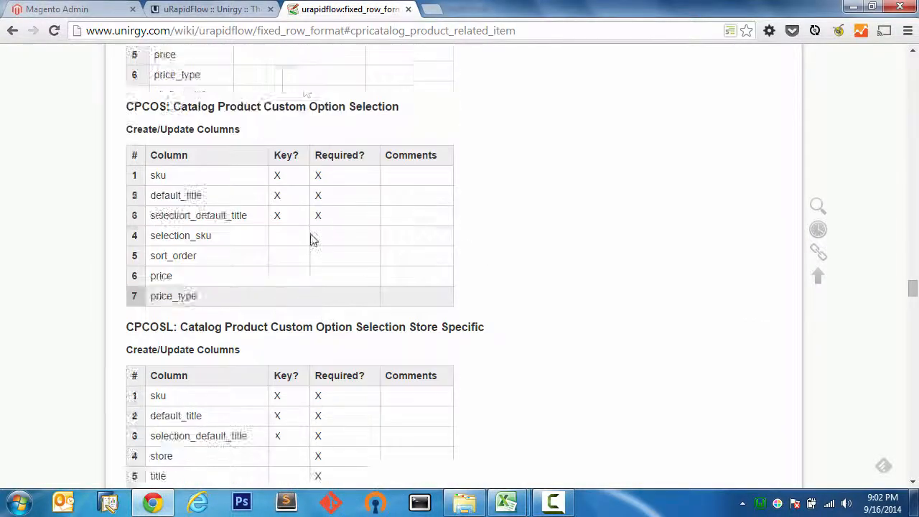
scroll(310, 239, up, 15)
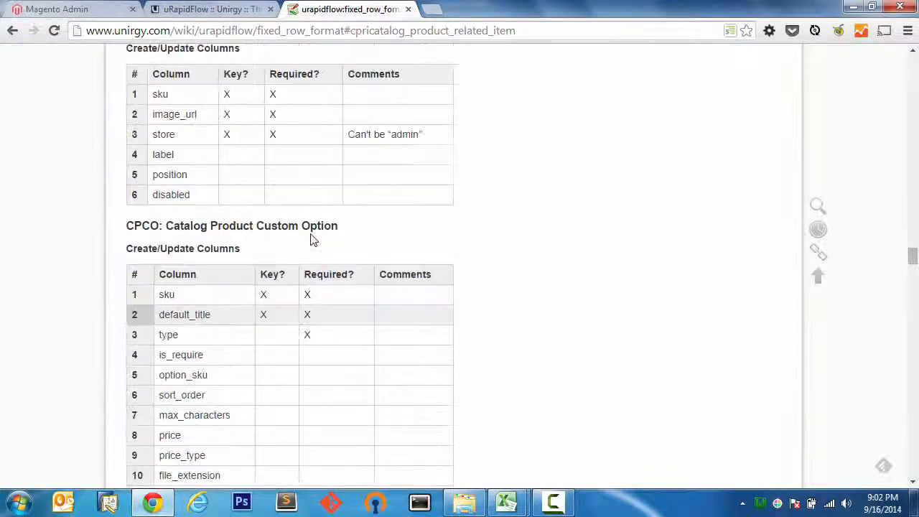
scroll(227, 270, down, 1)
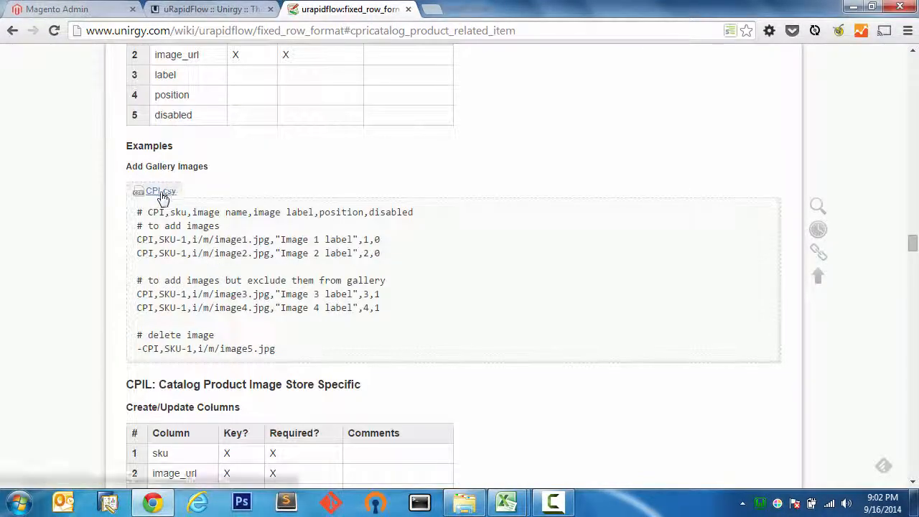
scroll(169, 194, up, 4)
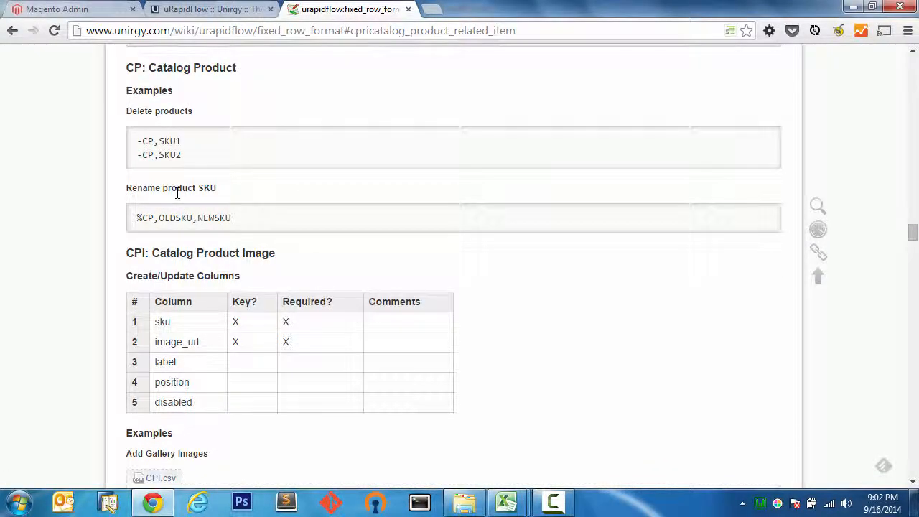
scroll(208, 283, down, 3)
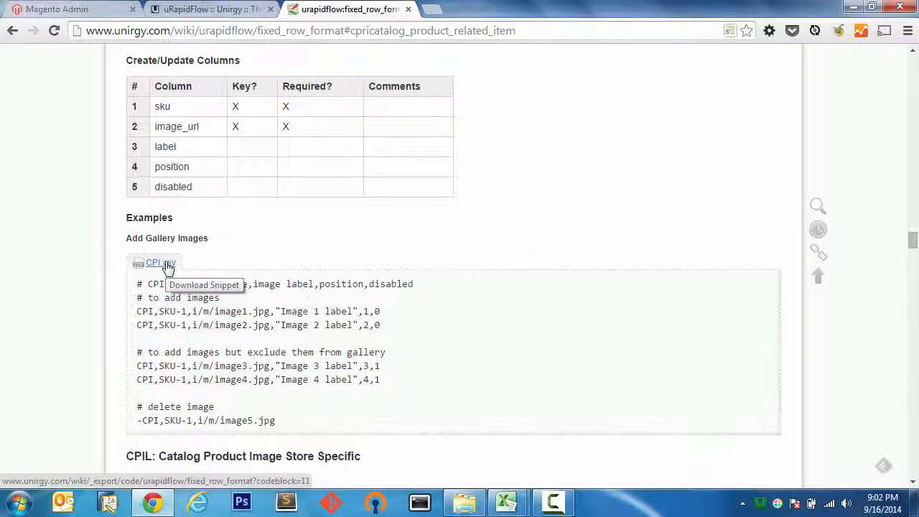
scroll(166, 266, down, 15)
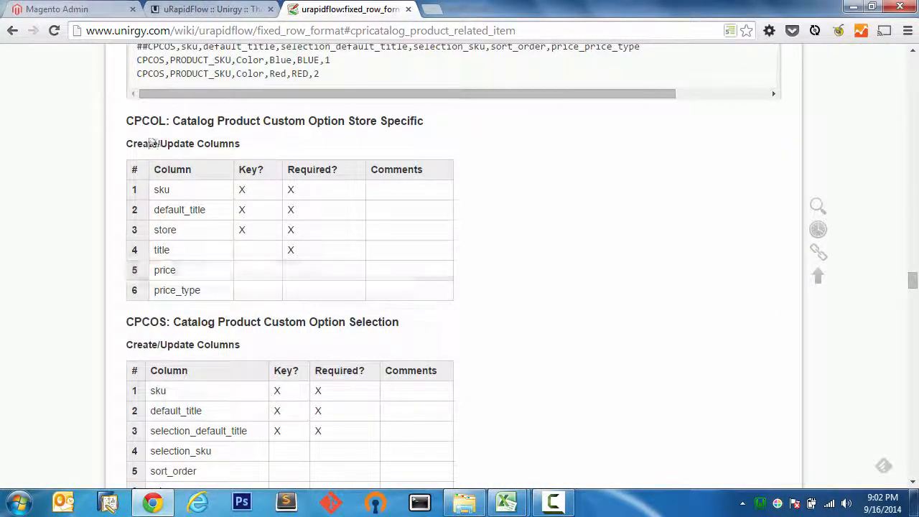
Highlight the CPCOL and CPCOS row-type codes, and read on through the bundle option sections to CPRI: Catalog Product Related Item
drag(126, 120, 166, 121)
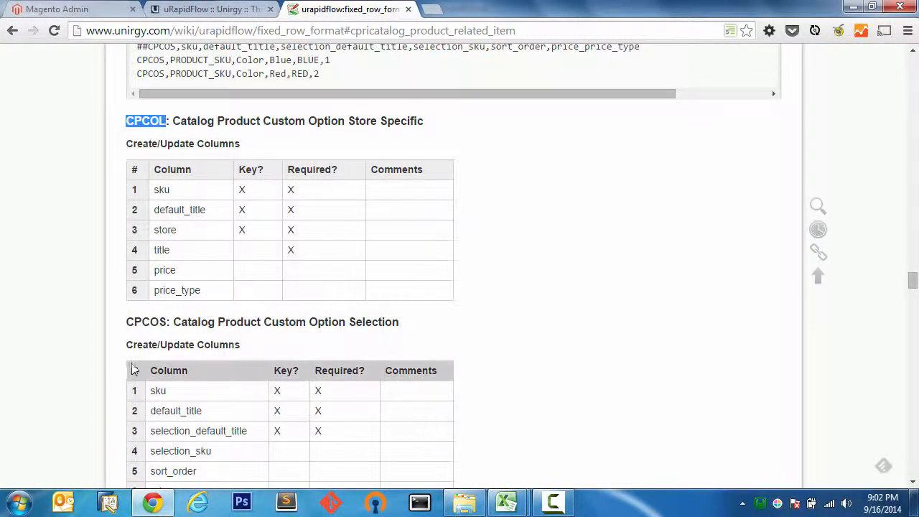
drag(127, 322, 164, 322)
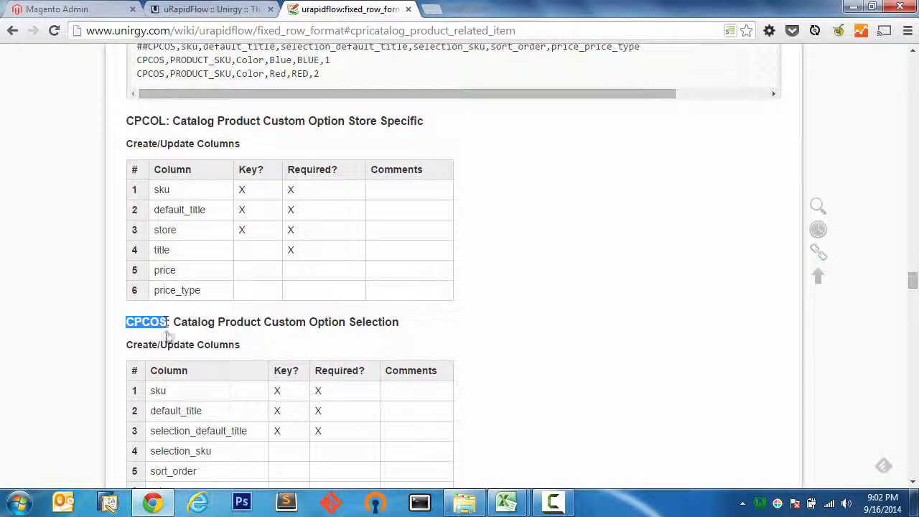
scroll(165, 337, down, 4)
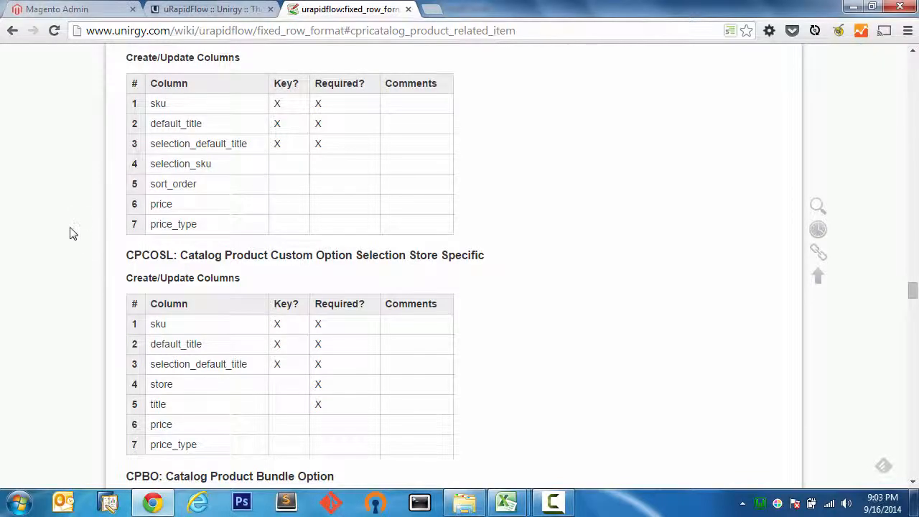
scroll(72, 234, down, 4)
scroll(71, 233, down, 4)
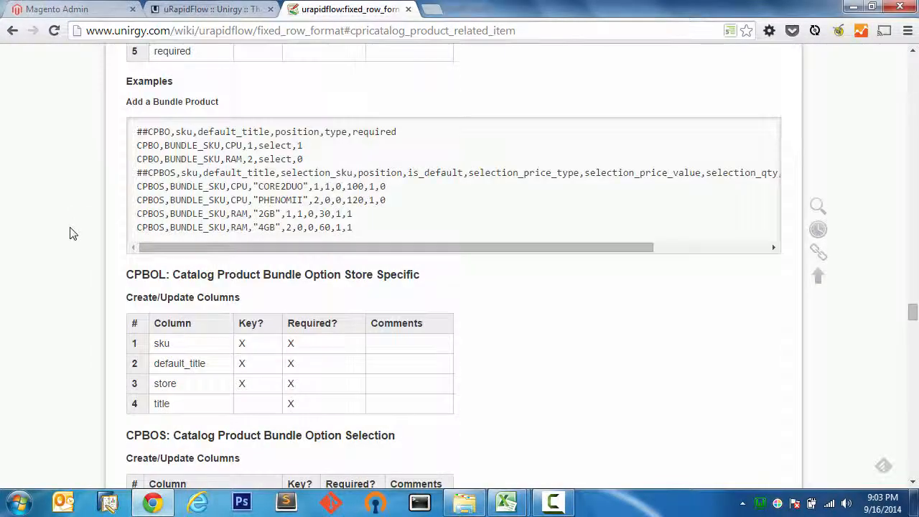
scroll(71, 233, down, 8)
scroll(72, 233, up, 1)
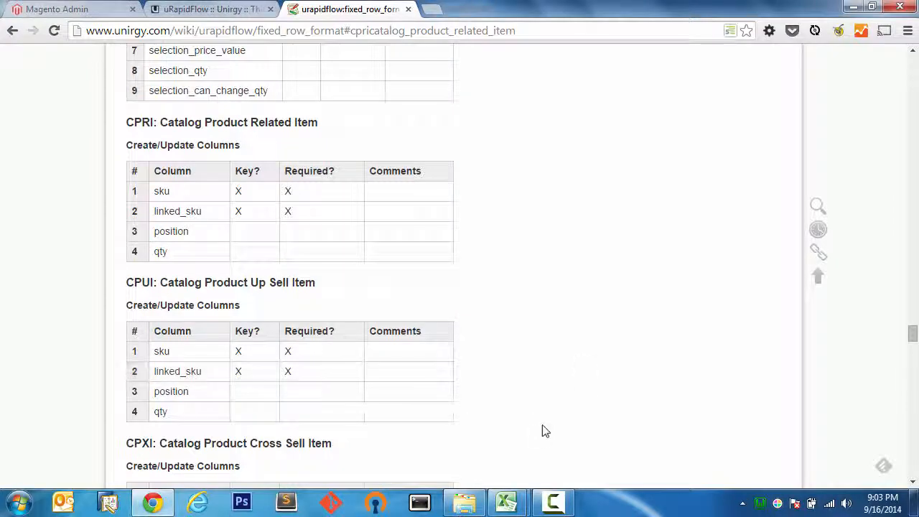
Compare the header row of the product_repair-parts_80--initial workbook in Excel with the CPRI column table on the wiki in Chrome
mouse_move(505, 502)
click(481, 454)
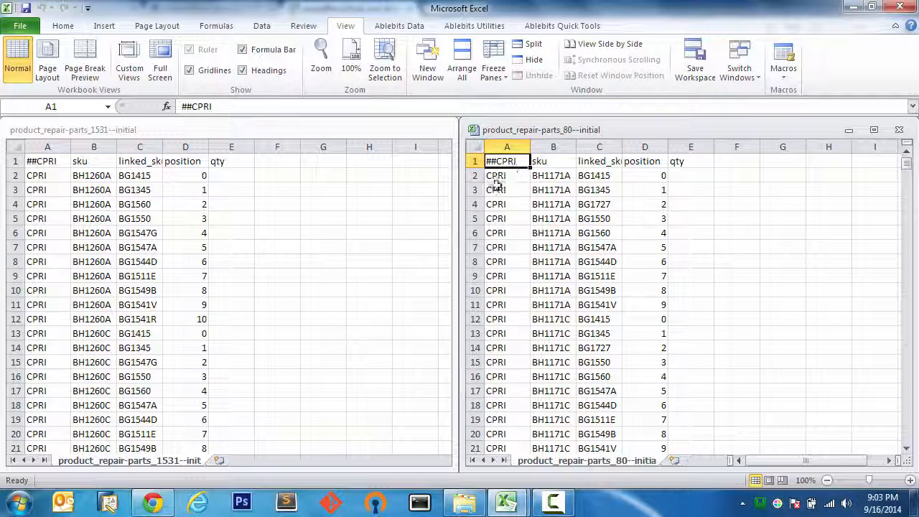
click(140, 508)
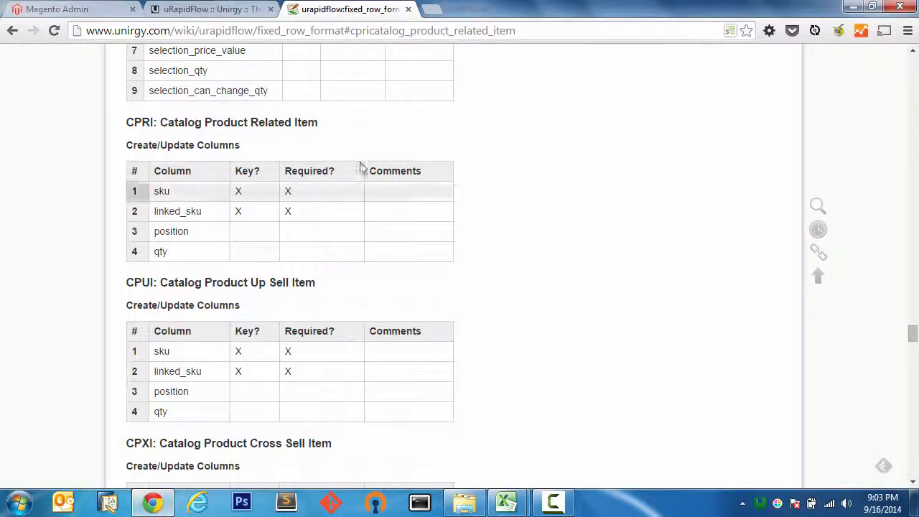
Open the Import Product Fixed Row Data profile from Magento's RapidFlow Profile Manager and review its profile information
click(131, 9)
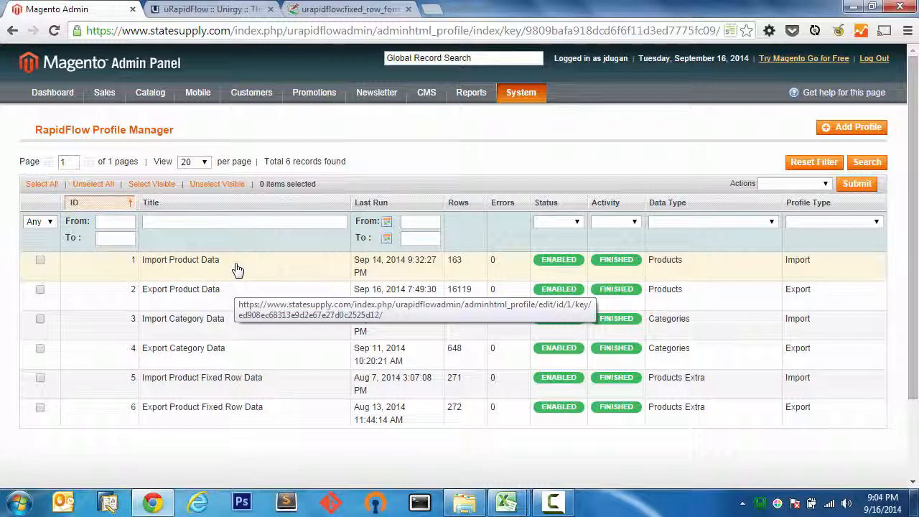
click(234, 389)
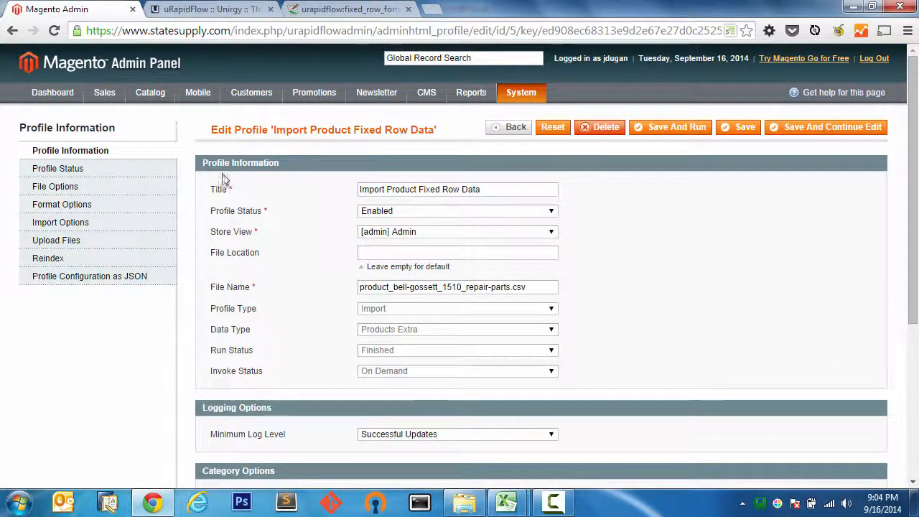
scroll(232, 294, down, 6)
scroll(237, 298, up, 6)
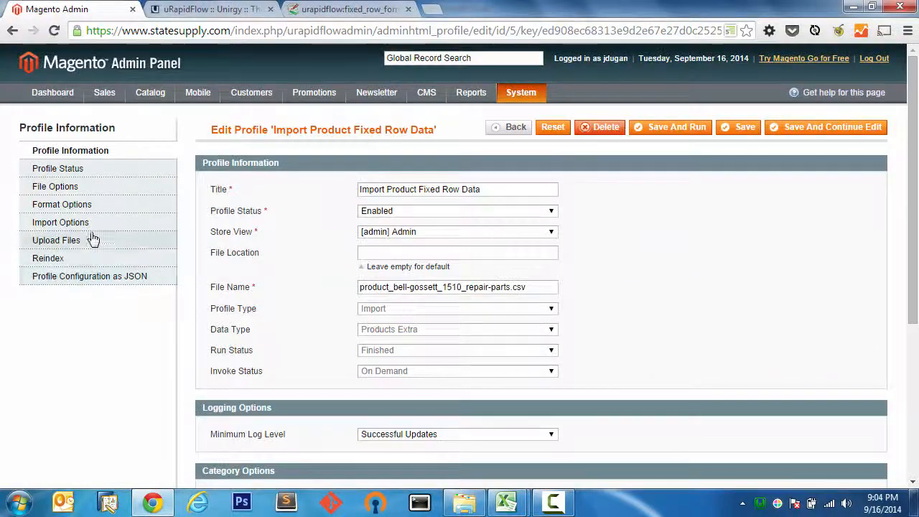
In the profile's import options, limit the row types to CPRI: Related Item, checking them against the repair-parts workbooks in Excel
click(113, 224)
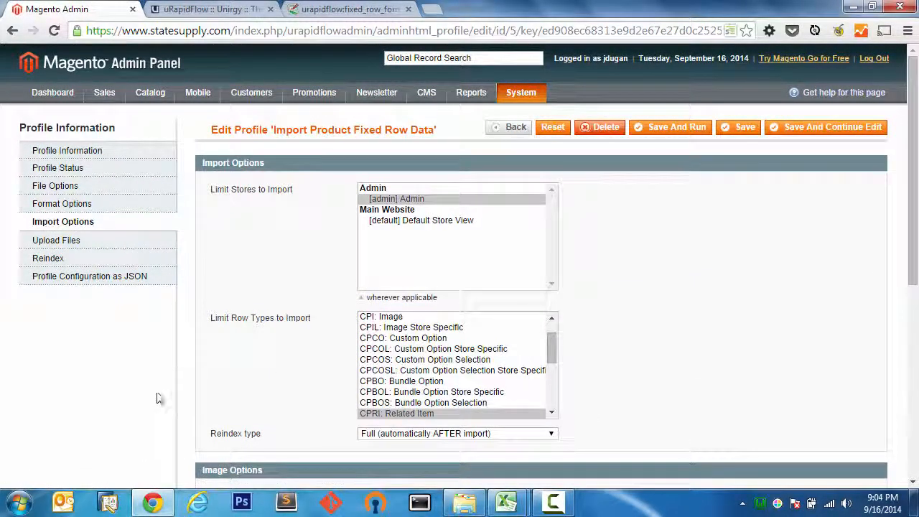
mouse_move(506, 502)
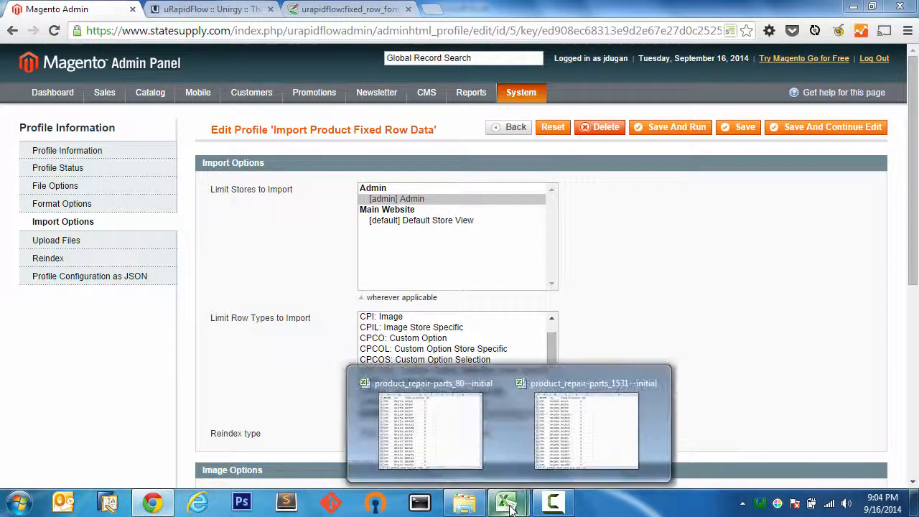
click(553, 455)
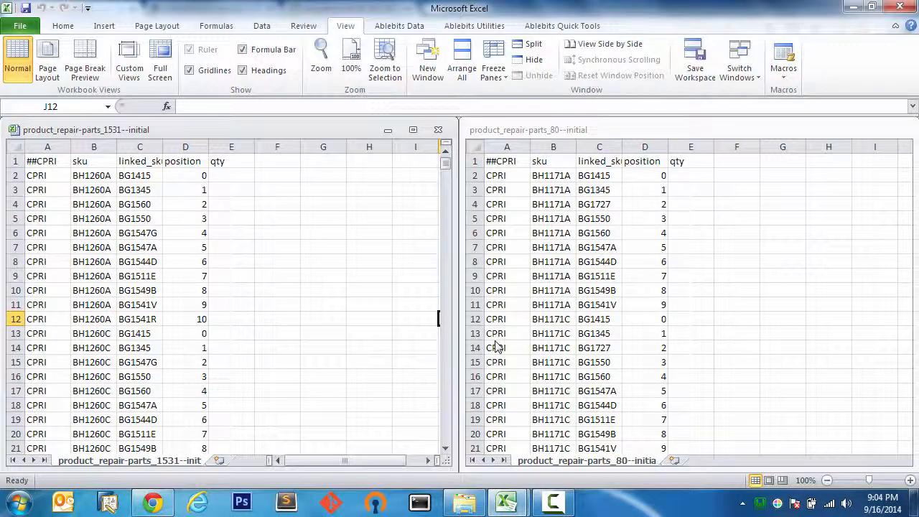
click(152, 502)
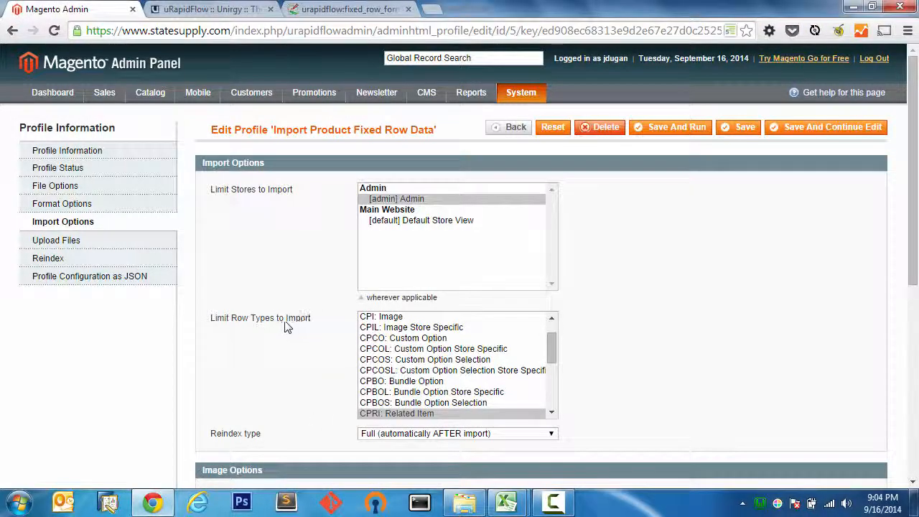
click(384, 415)
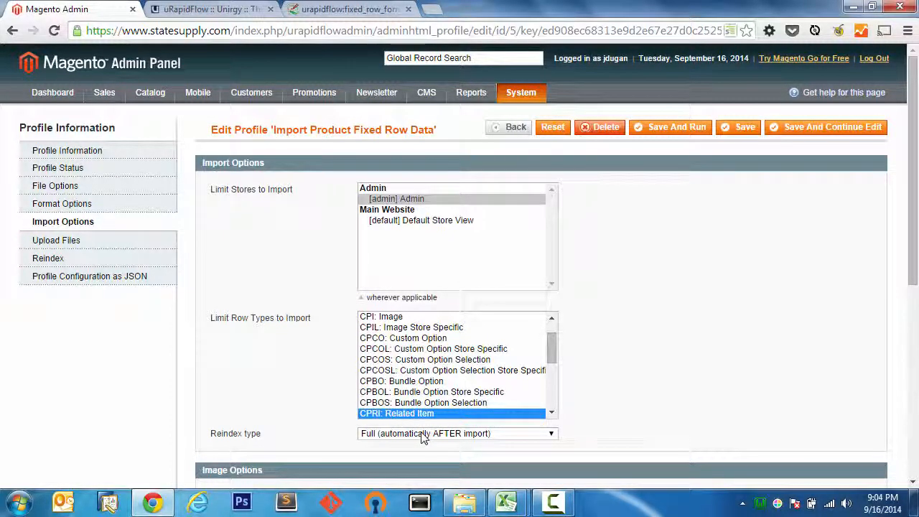
Return to the profile information and copy the name of the product_repair-parts_80--initial file from the import folder in Windows Explorer
click(129, 154)
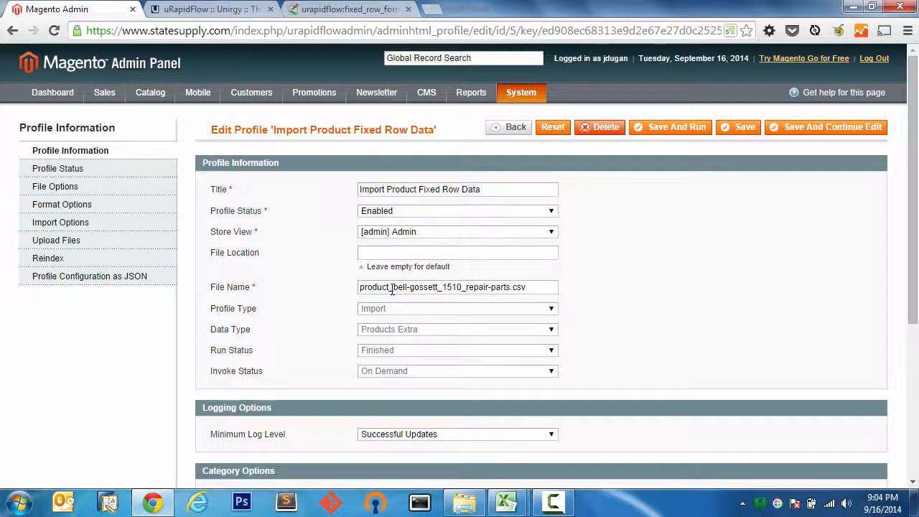
click(467, 504)
click(260, 247)
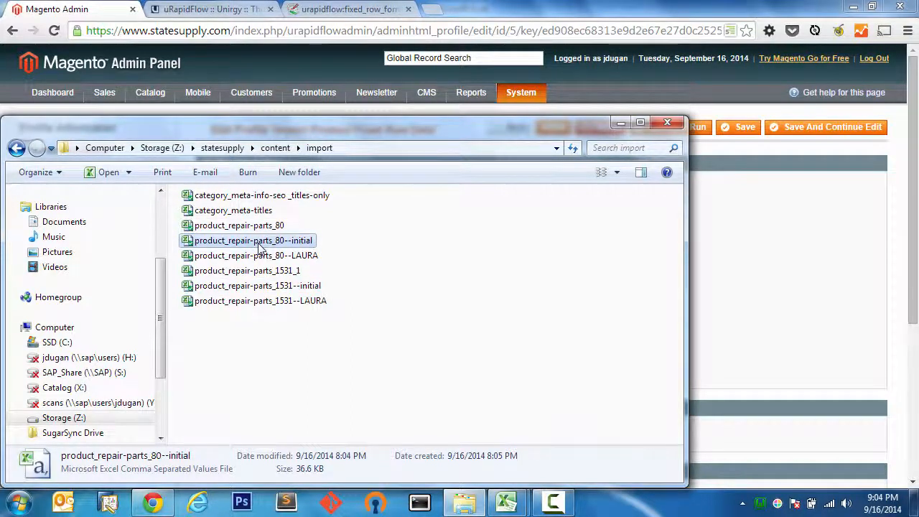
click(260, 246)
key(ctrl+c)
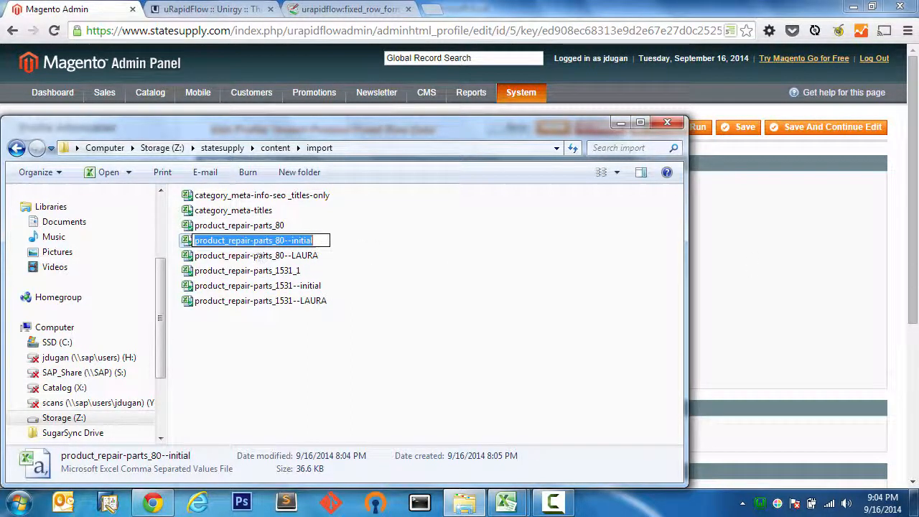
Back in Chrome, replace the profile's file name with product_repair-parts_80--initial, keeping the .csv extension
click(842, 293)
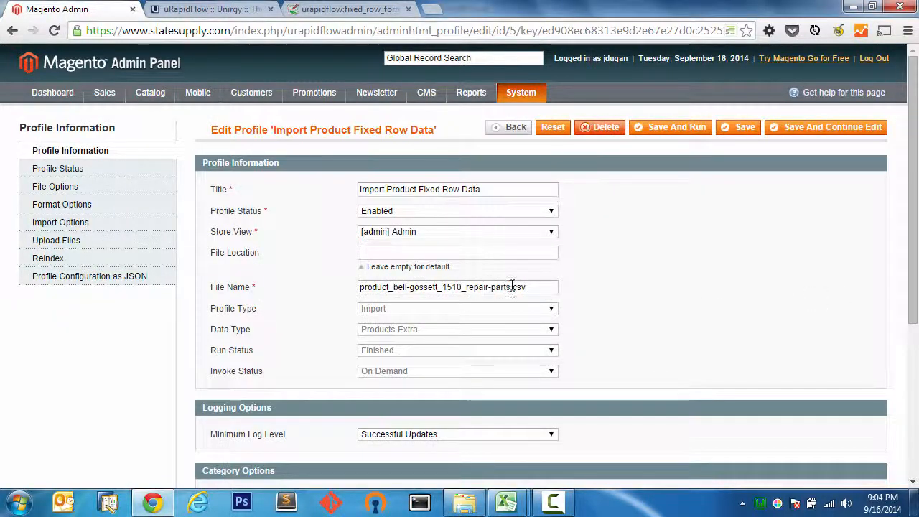
drag(509, 286, 353, 292)
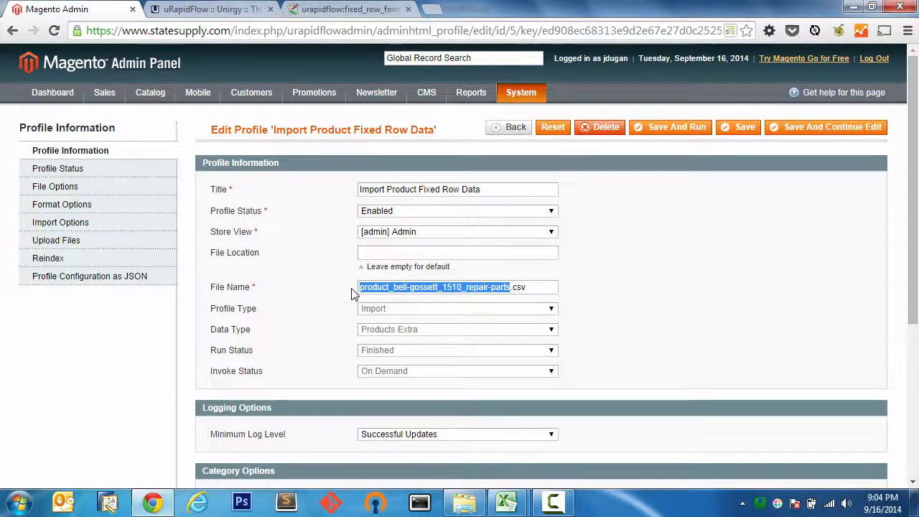
key(ctrl+v)
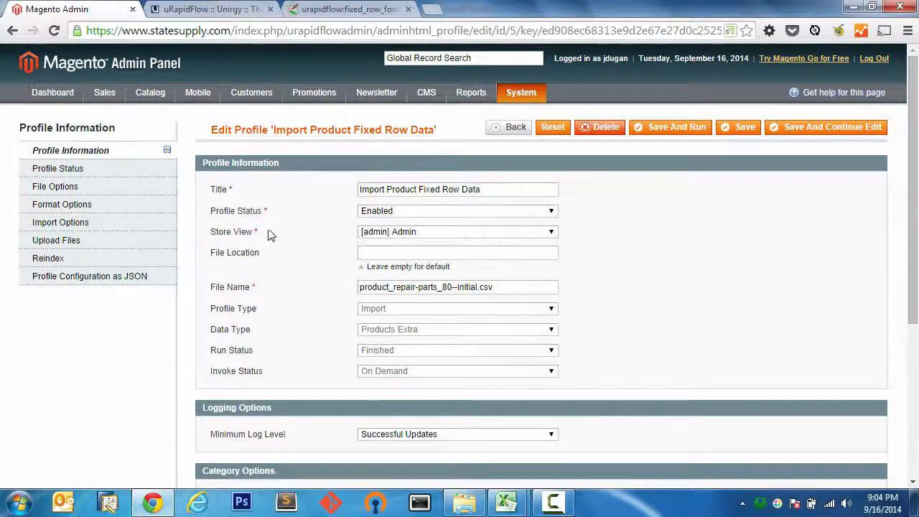
Review the profile's remaining general settings, its last run status, the remote server settings and the CSV format options
scroll(266, 232, down, 3)
scroll(272, 239, up, 2)
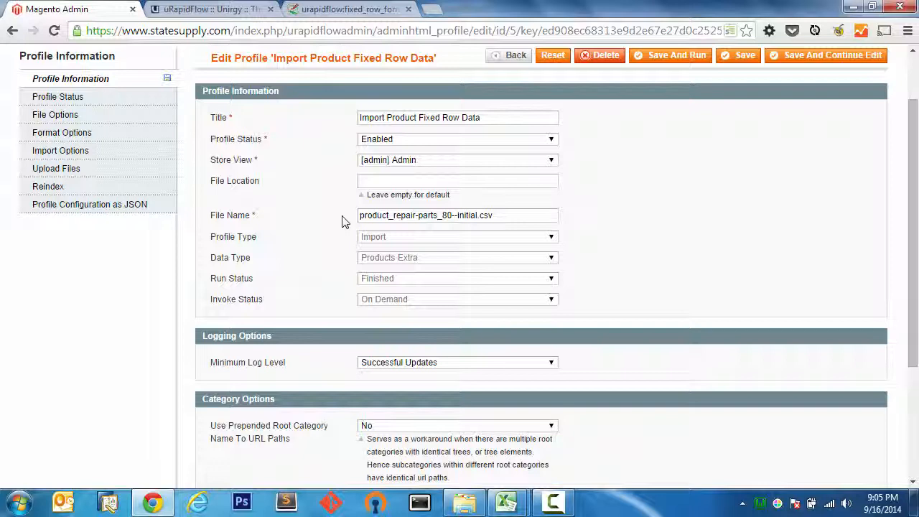
click(98, 96)
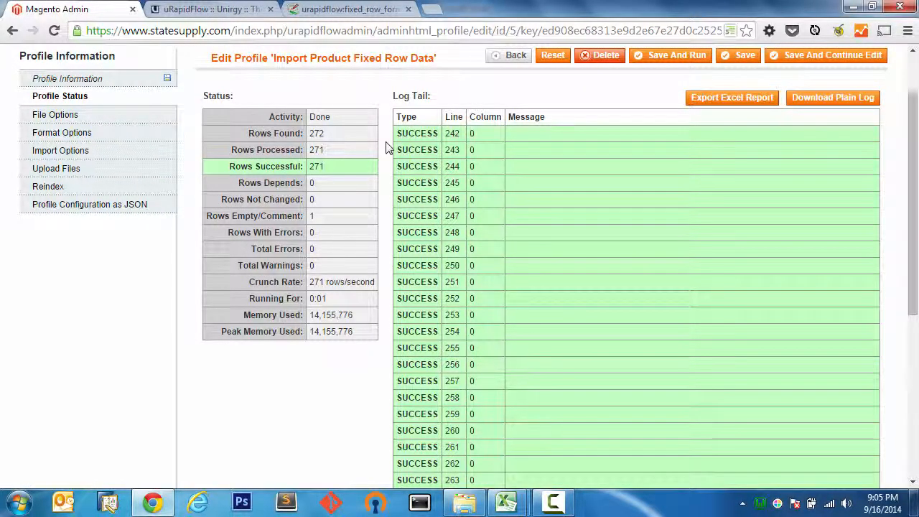
scroll(386, 147, up, 2)
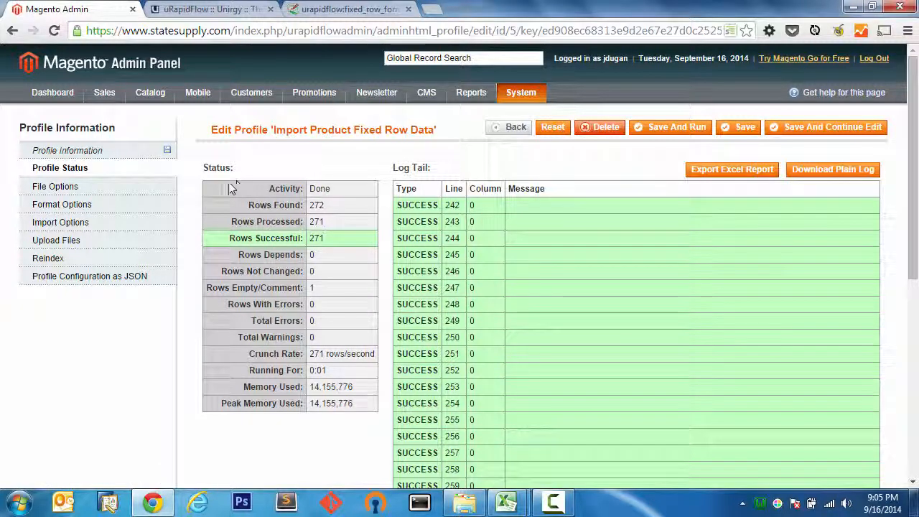
click(133, 186)
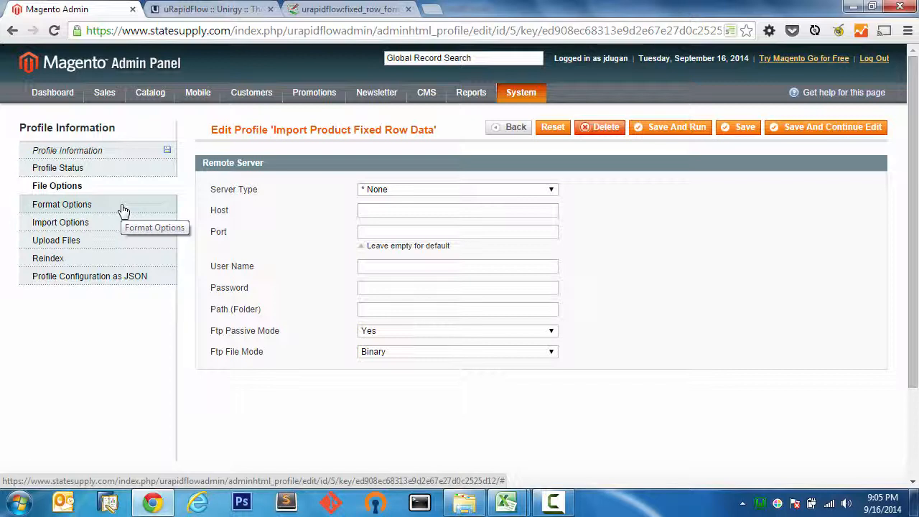
click(123, 209)
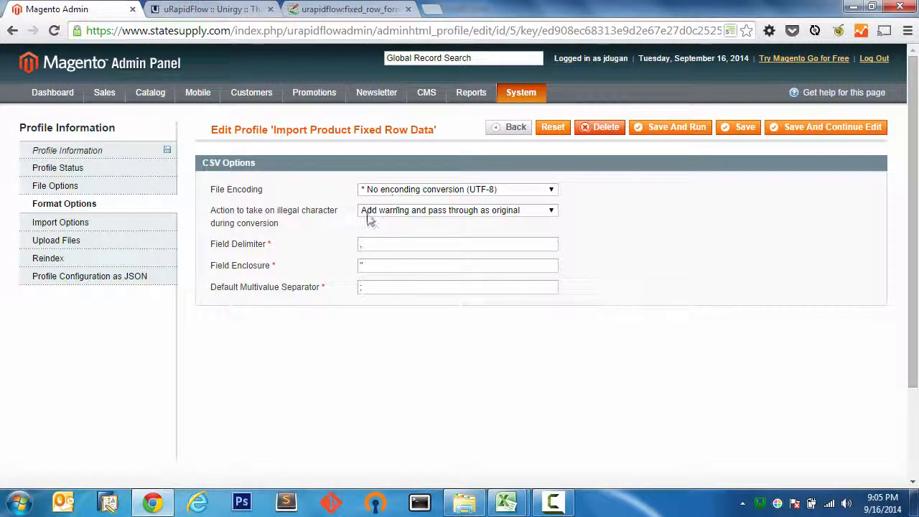
Point out CPRI: Related Item among the profile's import row types and check it against the repair-parts workbooks in Excel
click(108, 228)
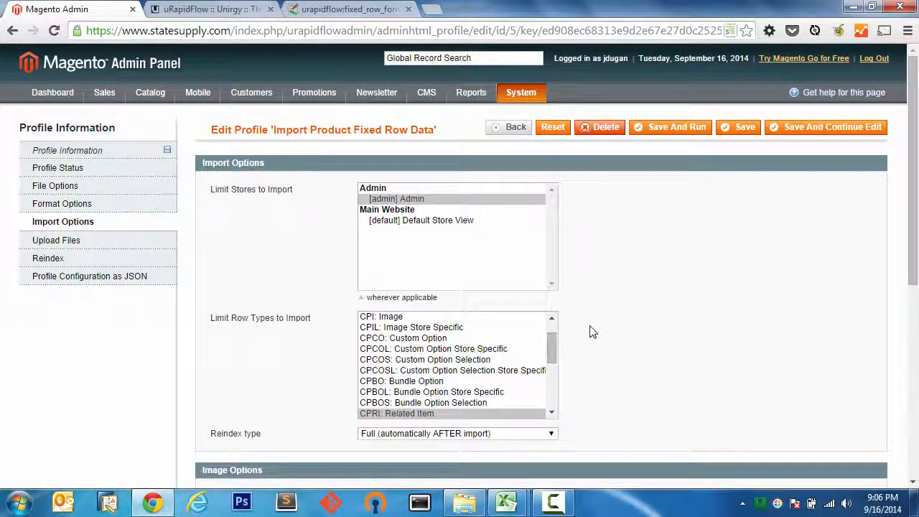
click(387, 413)
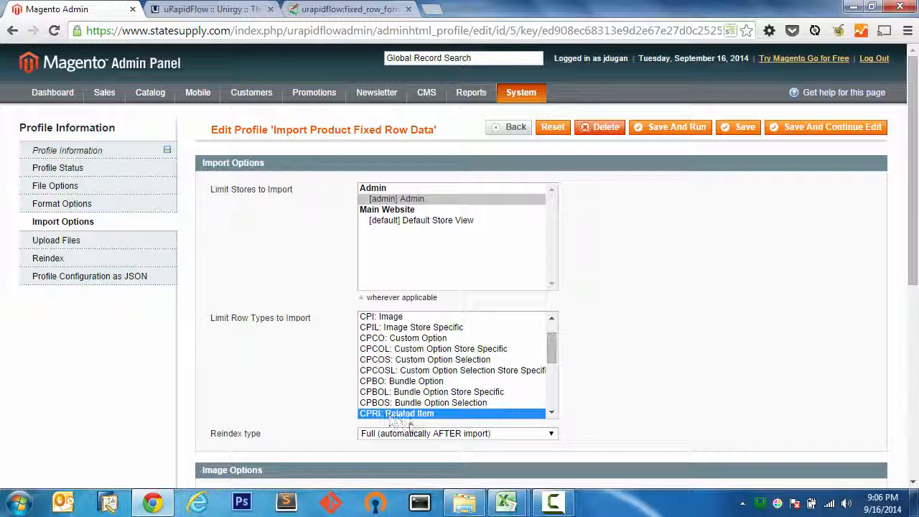
mouse_move(506, 503)
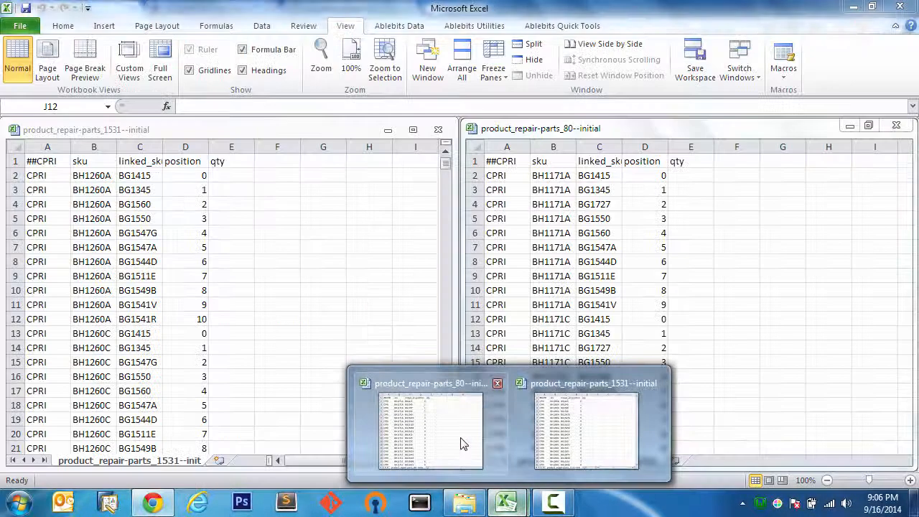
click(463, 439)
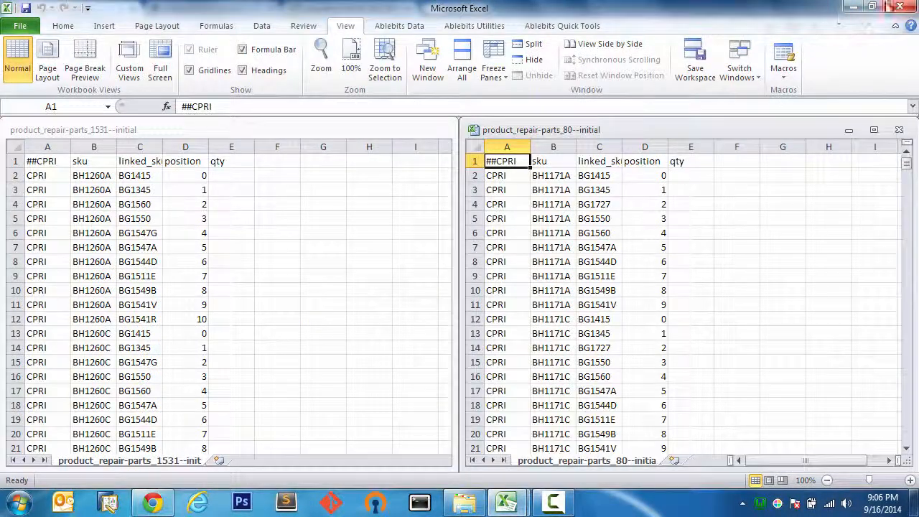
click(853, 7)
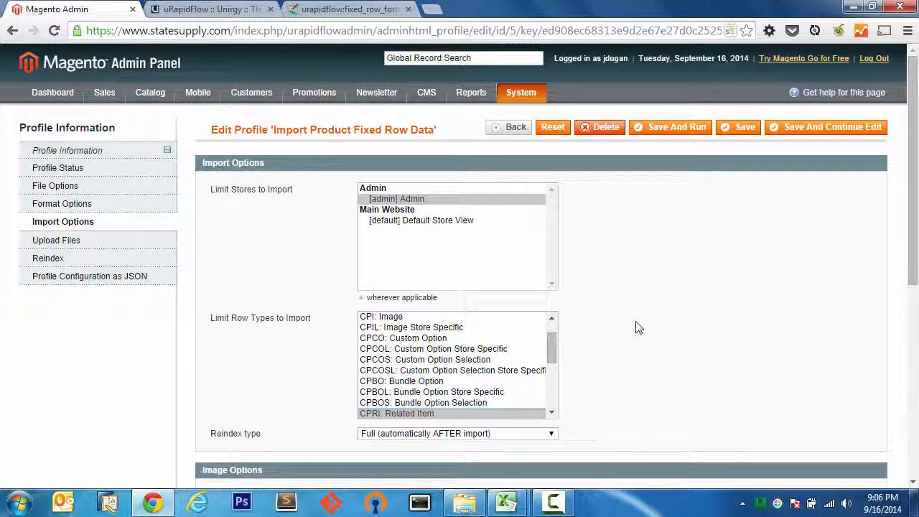
Examine the reindex type and the image options in the profile's import settings
scroll(585, 356, down, 1)
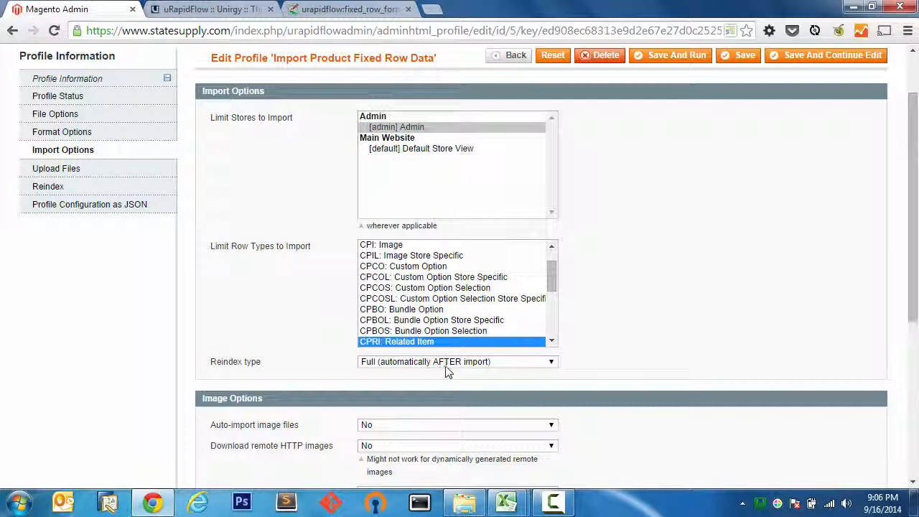
scroll(445, 370, up, 1)
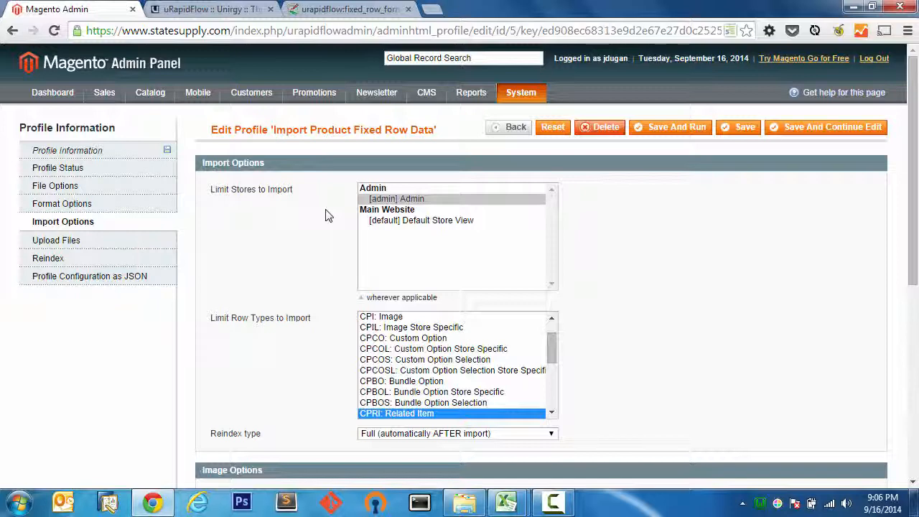
scroll(325, 215, down, 2)
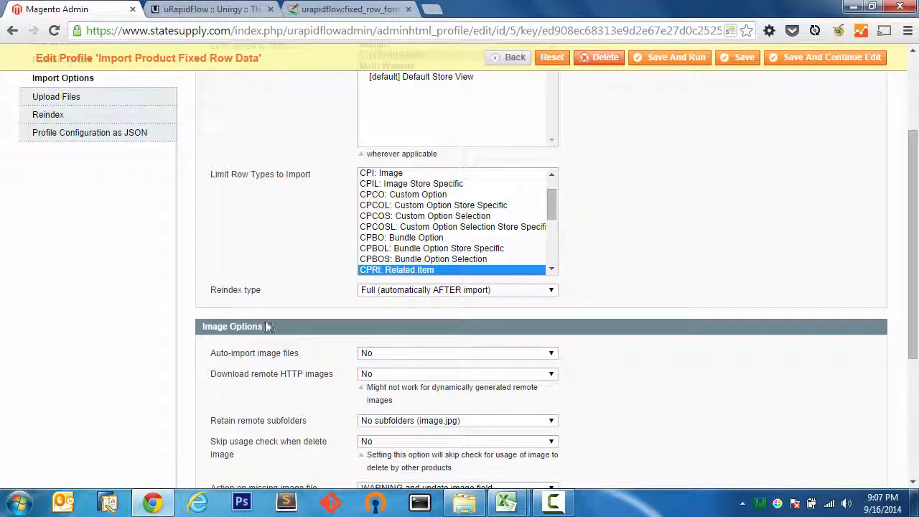
scroll(260, 301, down, 1)
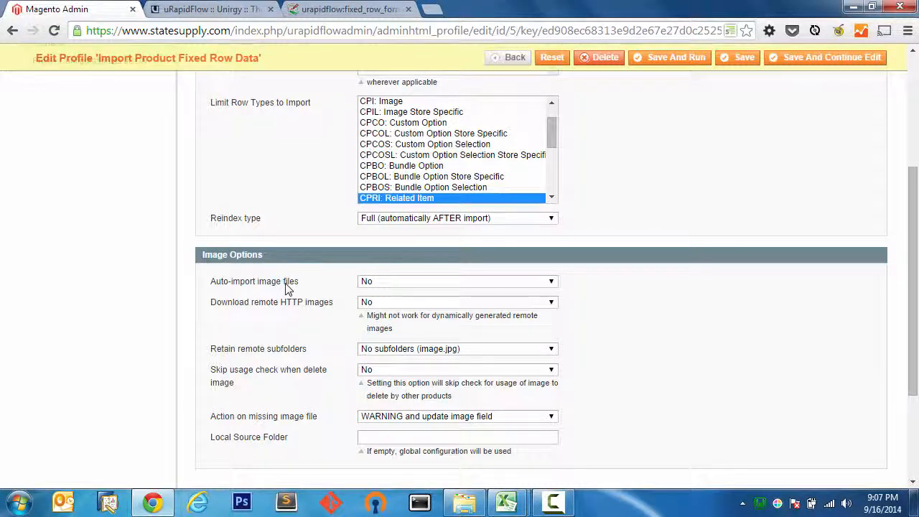
scroll(286, 287, down, 1)
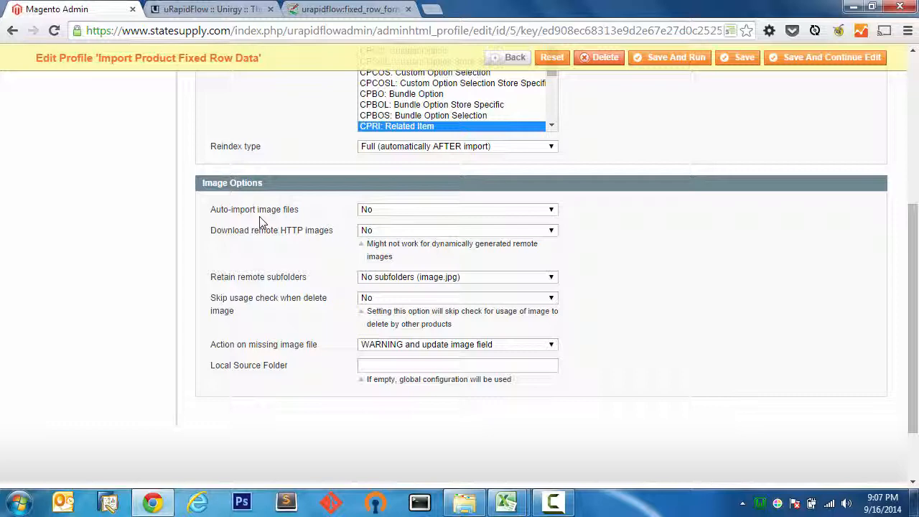
scroll(260, 221, up, 4)
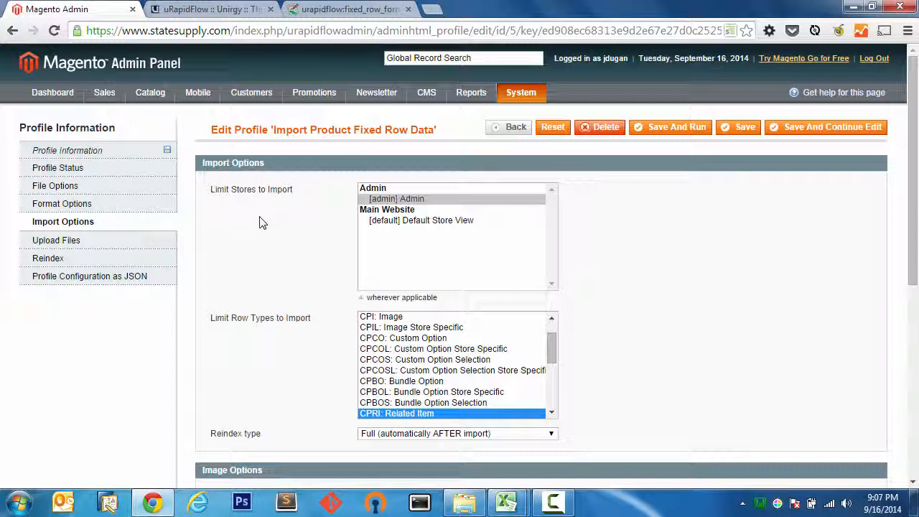
Reopen the Import Product Fixed Row Data profile from the profile list and set its file name to product_repair-parts_80--initial.csv
click(518, 134)
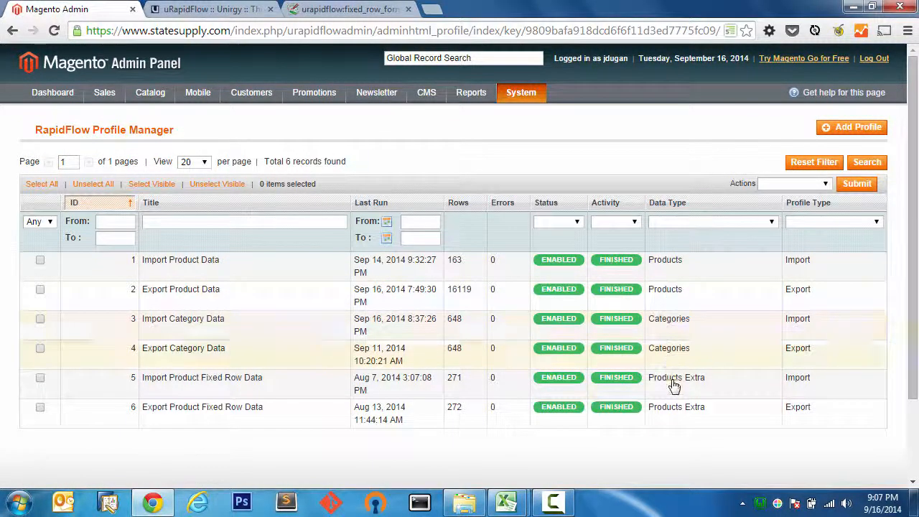
click(200, 393)
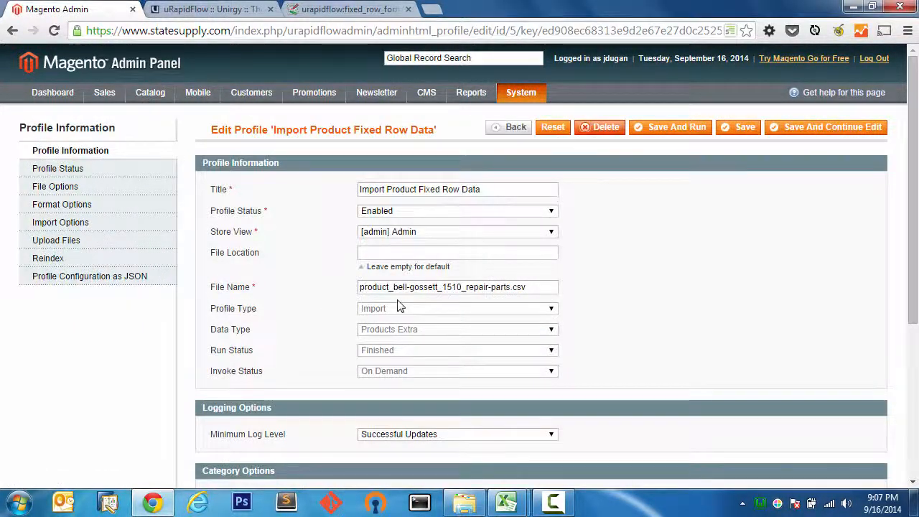
drag(509, 287, 317, 290)
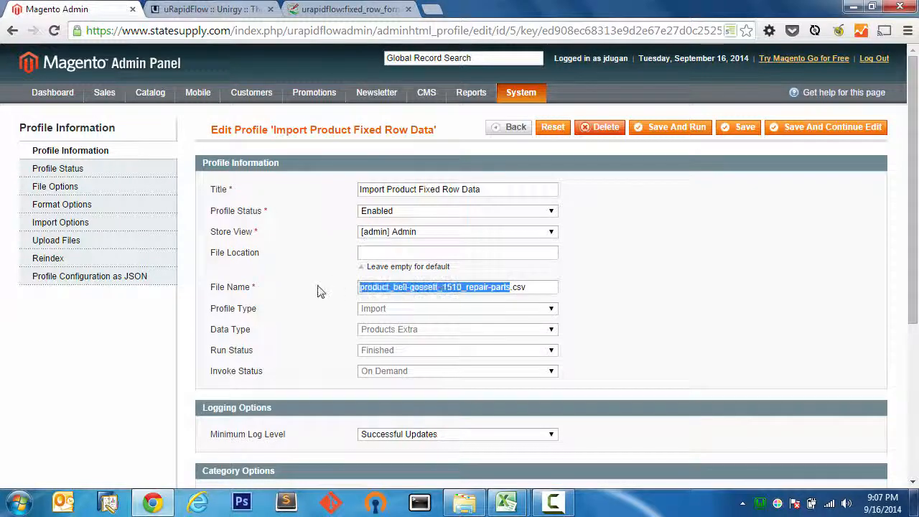
key(ctrl+v)
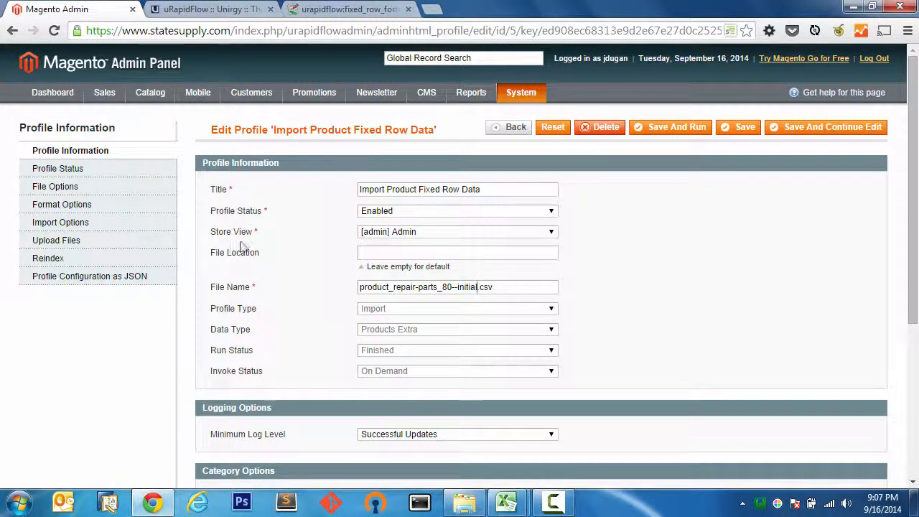
Recheck the profile's file and format options, the CPRI: Related Item row type in the import options, and the image options
click(84, 190)
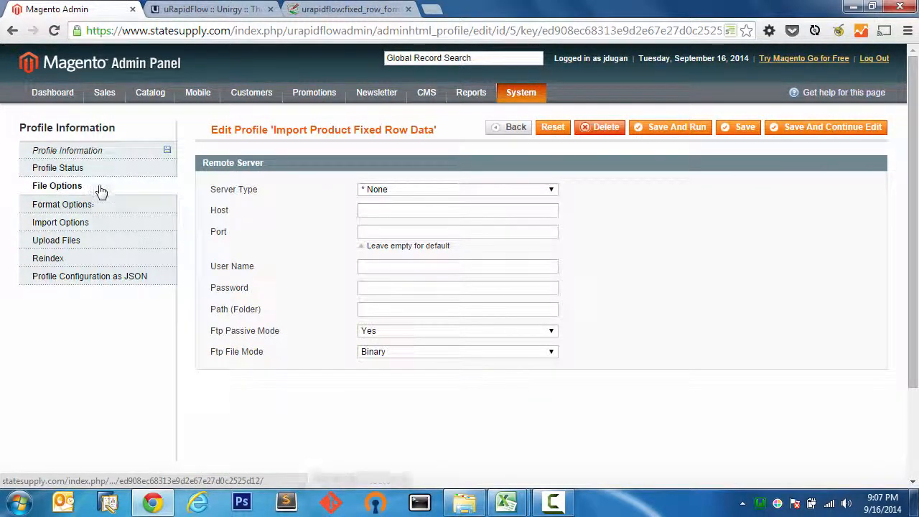
click(107, 210)
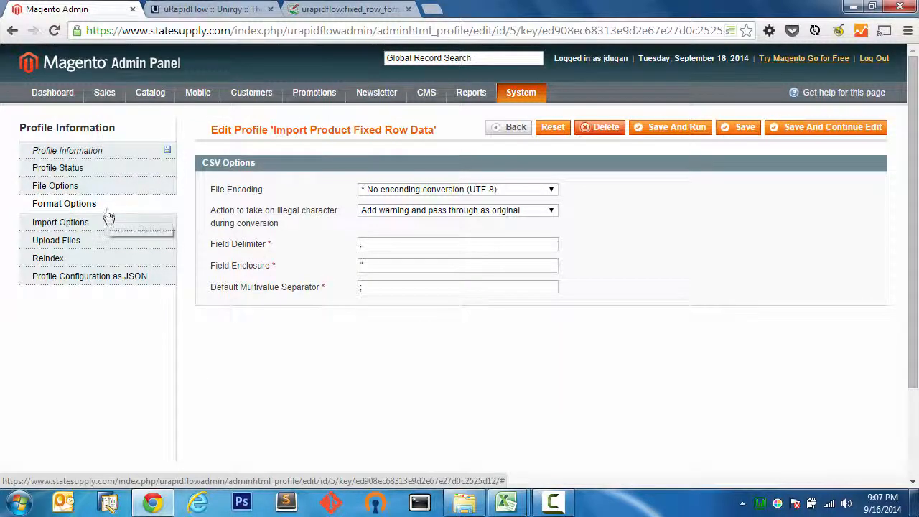
click(108, 222)
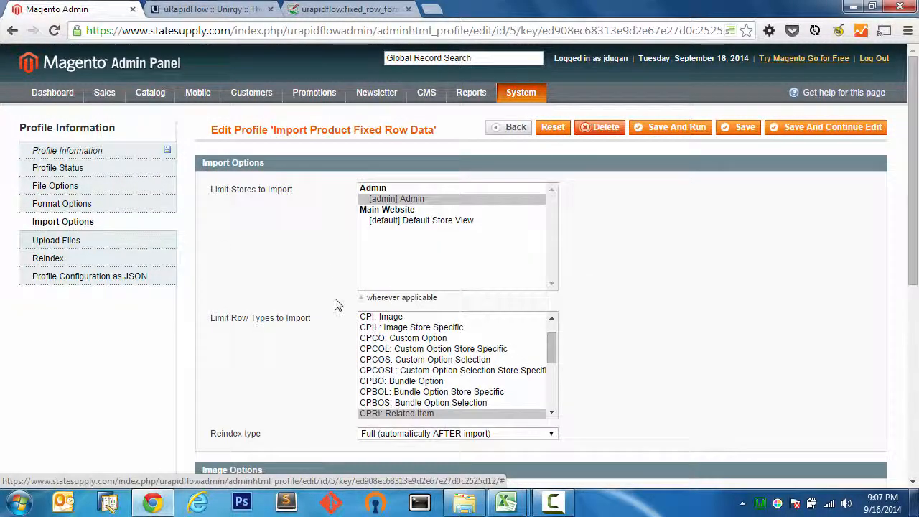
scroll(359, 315, down, 1)
click(382, 341)
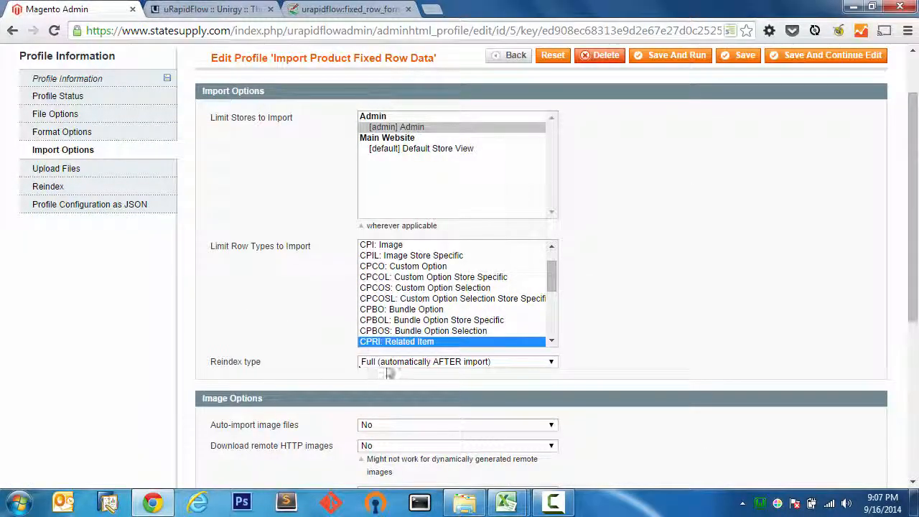
scroll(127, 318, down, 1)
scroll(136, 315, down, 3)
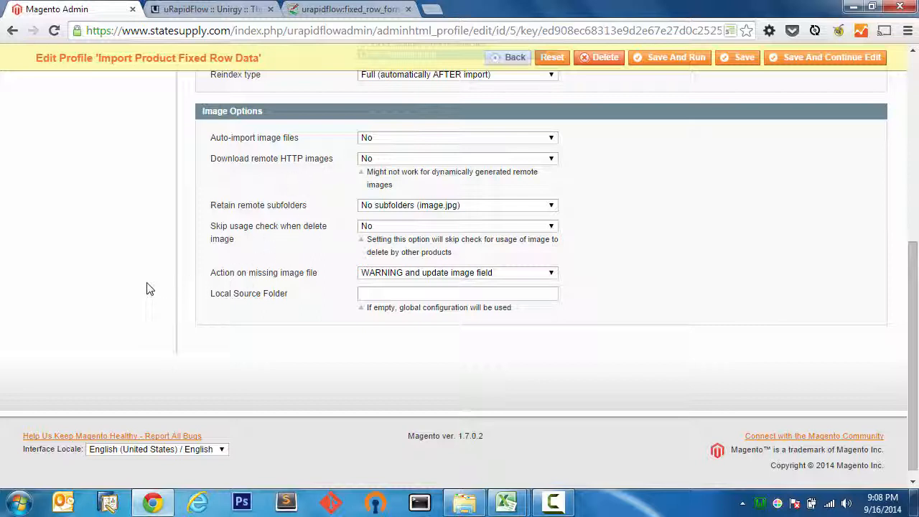
scroll(146, 288, up, 4)
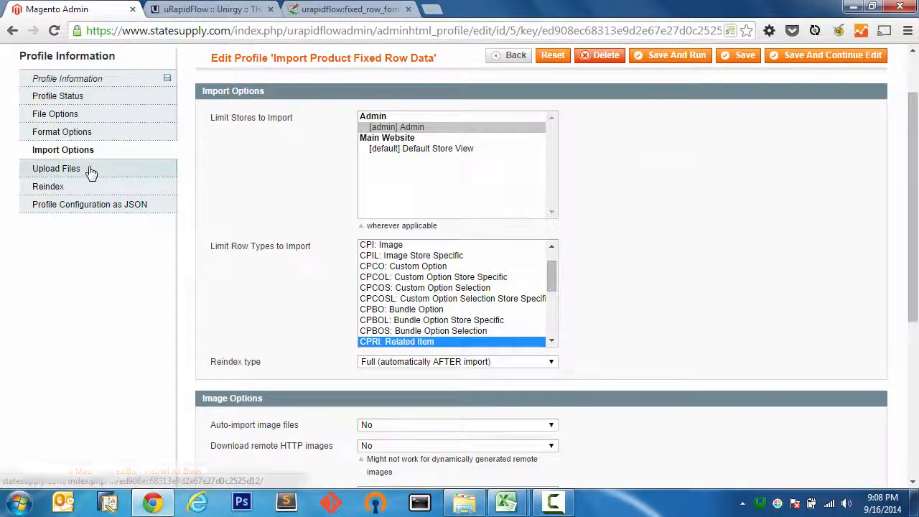
Review the profile's upload files, reindex list and JSON configuration, and return to the profile information
click(136, 170)
click(118, 189)
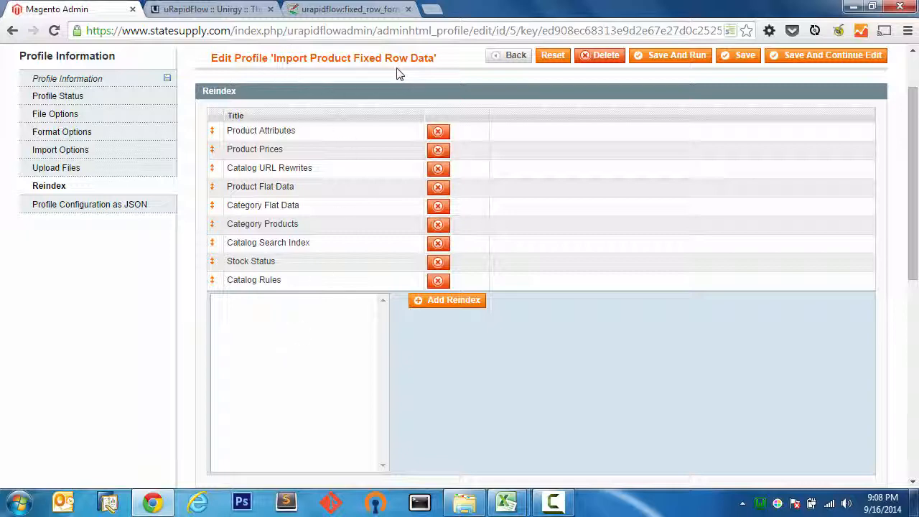
click(118, 207)
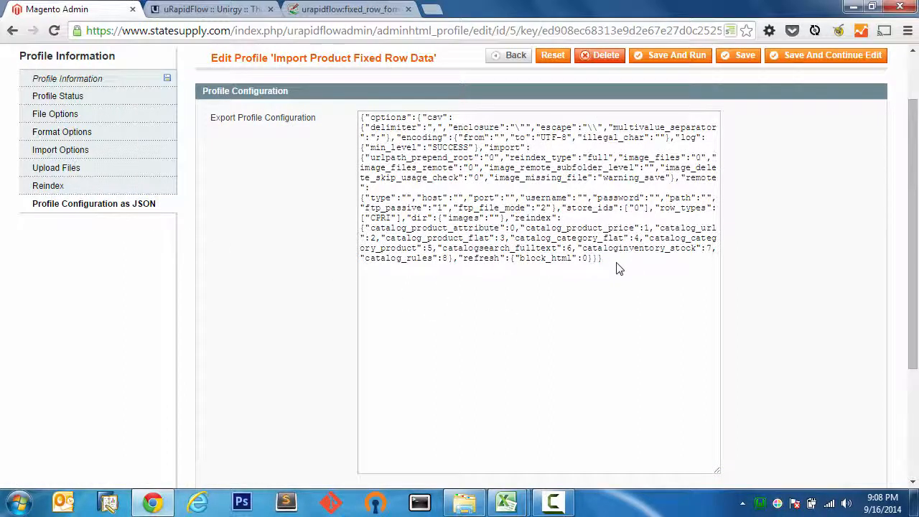
drag(611, 262, 605, 260)
click(122, 84)
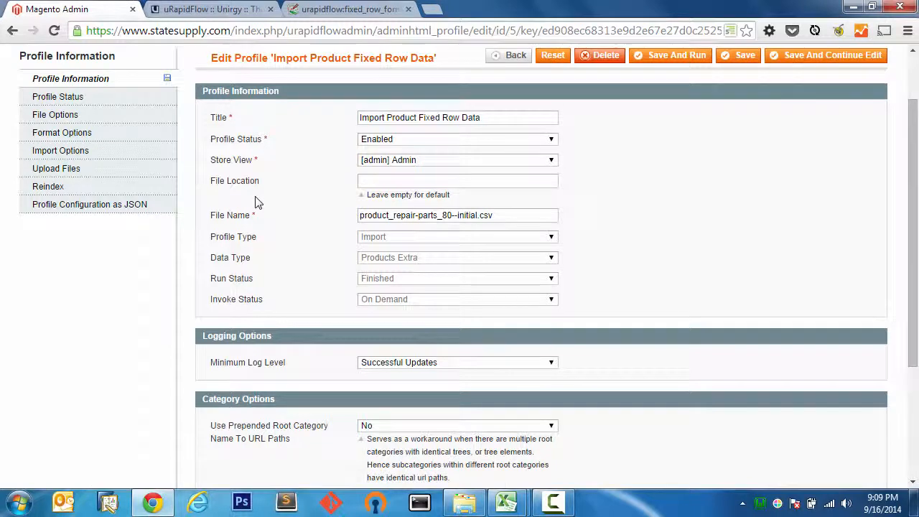
Save and run the Import Product Fixed Row Data profile with product_repair-parts_80--initial.csv and open its profile status
scroll(659, 187, up, 1)
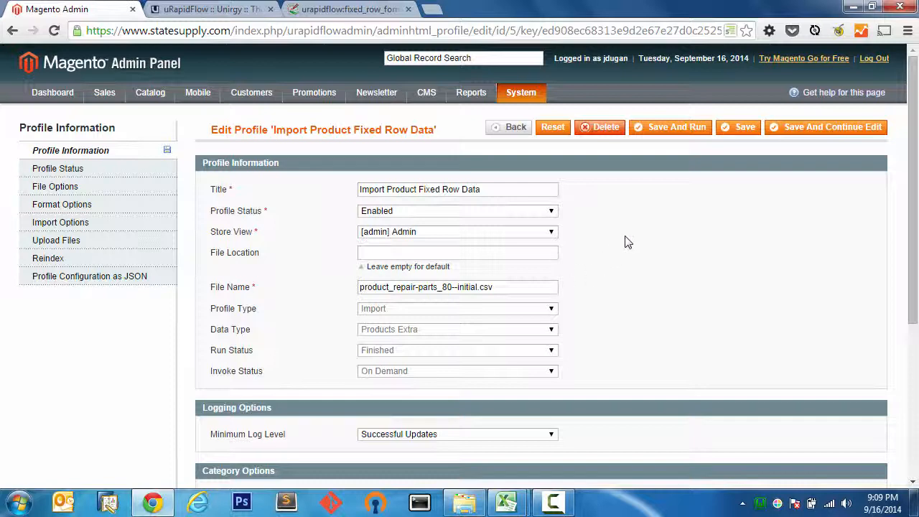
click(667, 129)
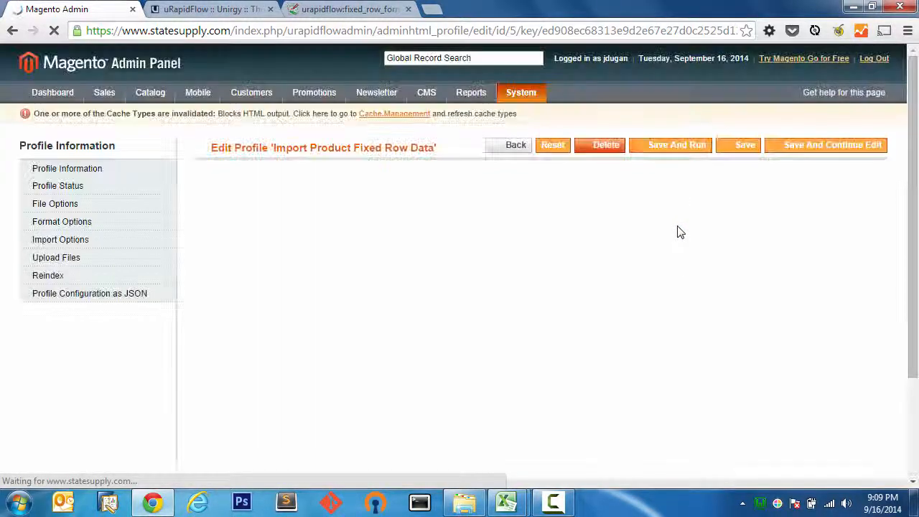
click(136, 193)
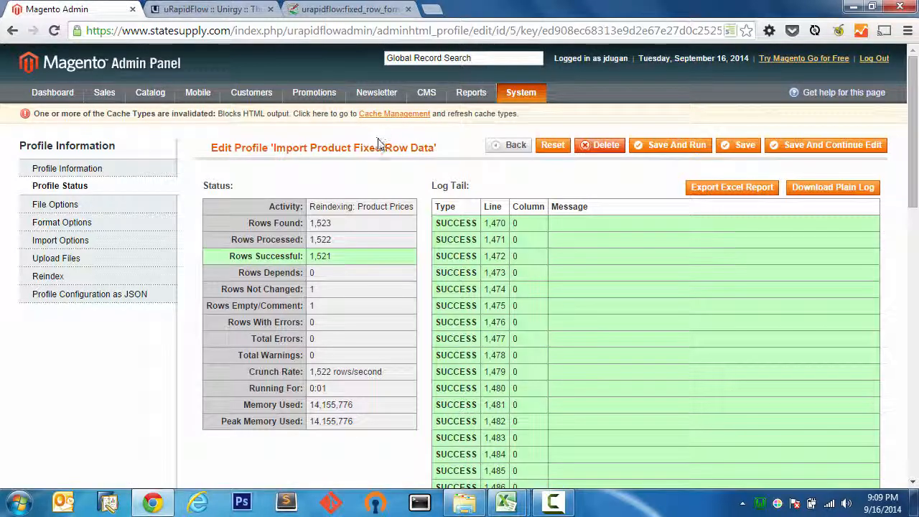
click(553, 502)
click(850, 441)
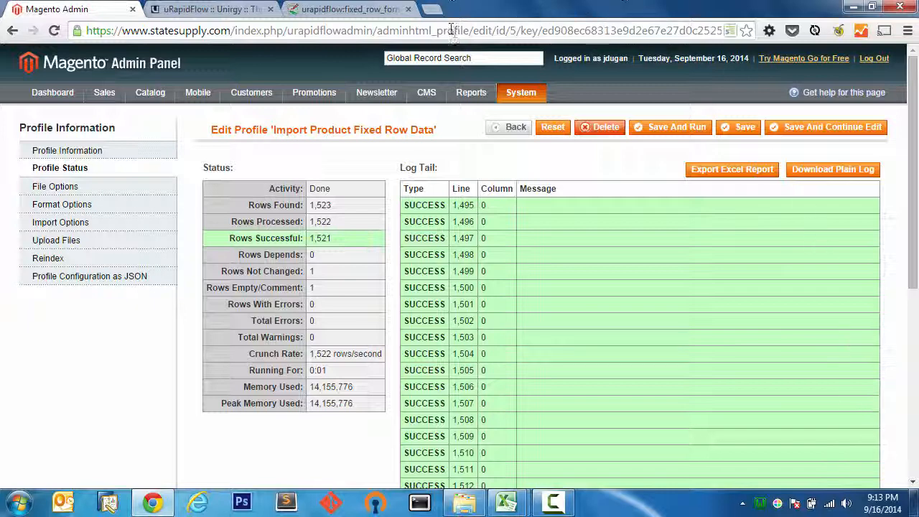
Open the SSC production website in a new tab beside the admin tab and browse the Bell & Gossett pumps to Series 80 Pumps
click(432, 9)
drag(455, 10, 201, 16)
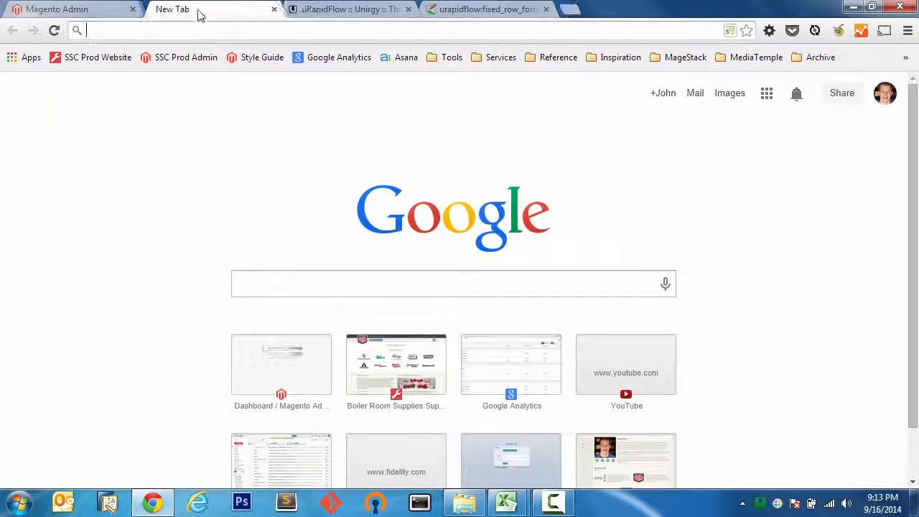
click(93, 59)
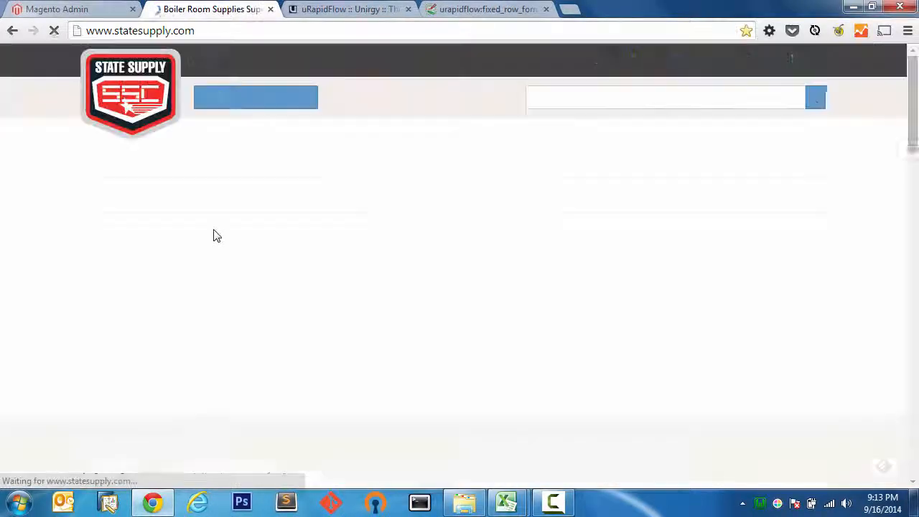
click(190, 254)
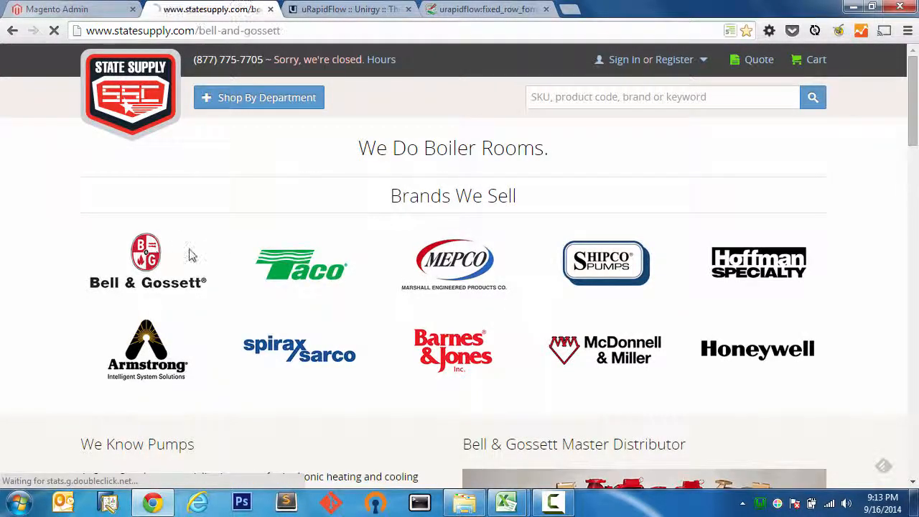
scroll(380, 249, down, 5)
click(364, 231)
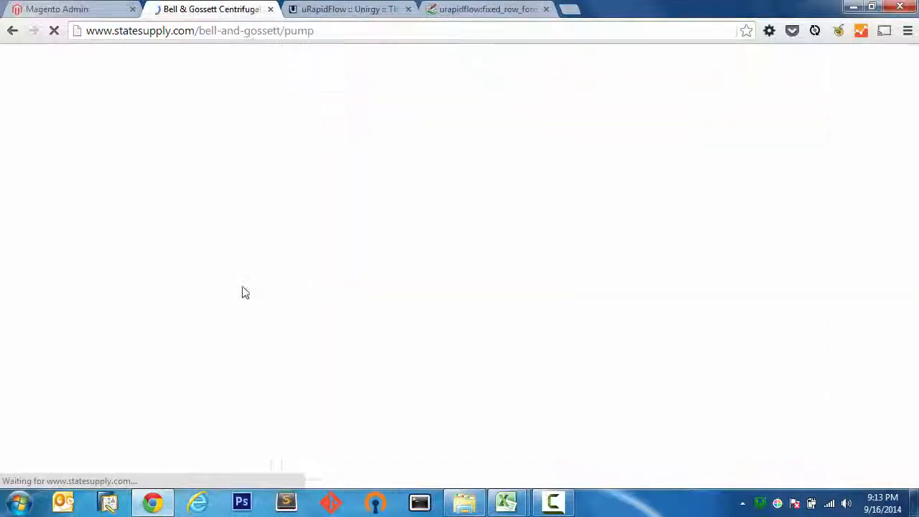
scroll(223, 280, down, 10)
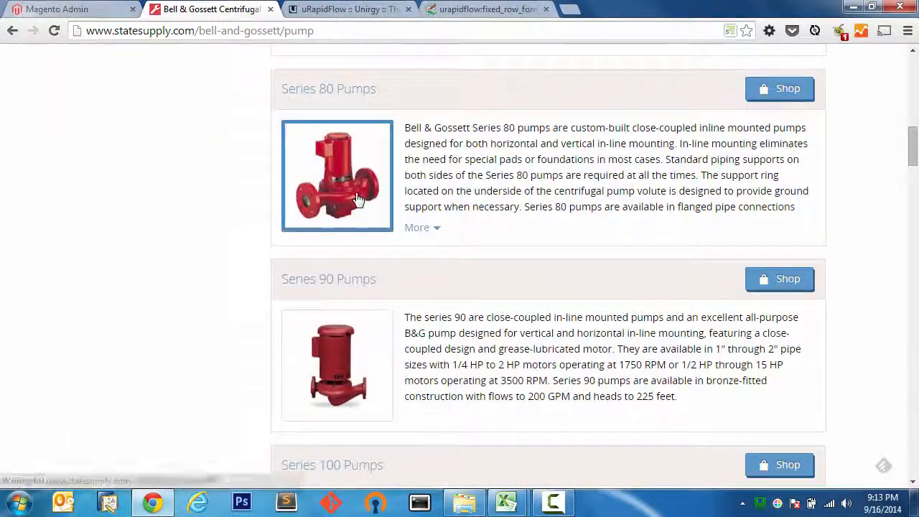
click(357, 199)
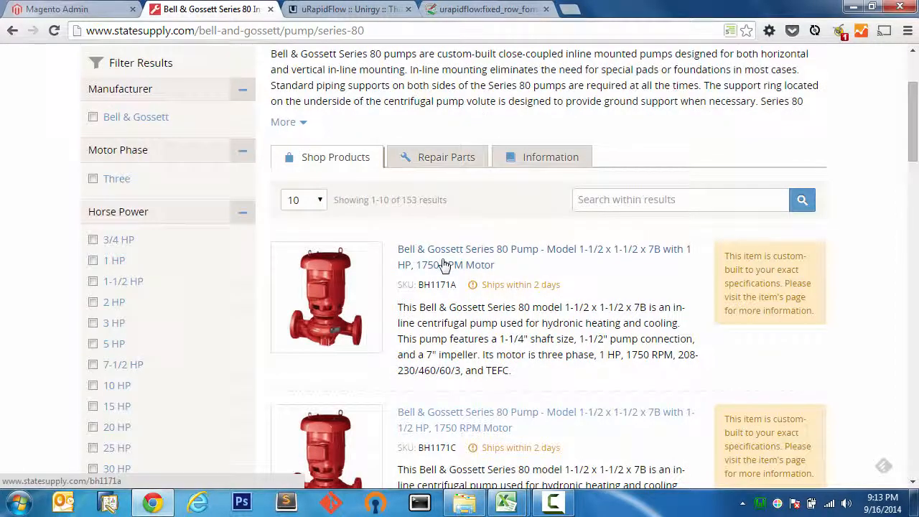
Open the Series 80 pump with SKU BH1171A from the product list and show its repair parts
scroll(442, 264, down, 7)
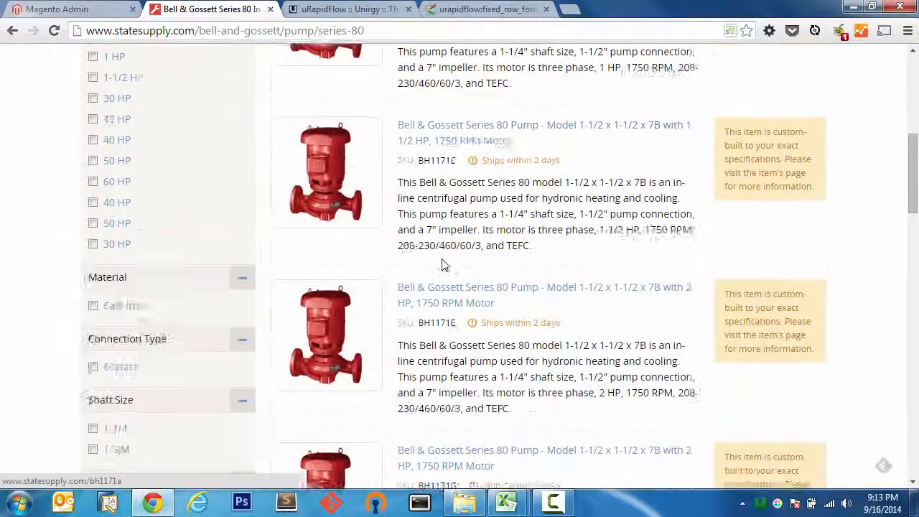
scroll(443, 264, up, 6)
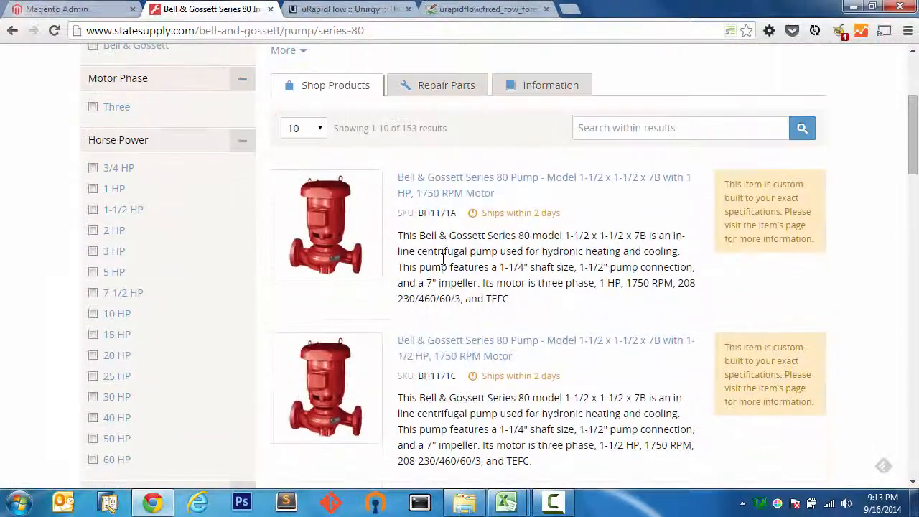
click(462, 196)
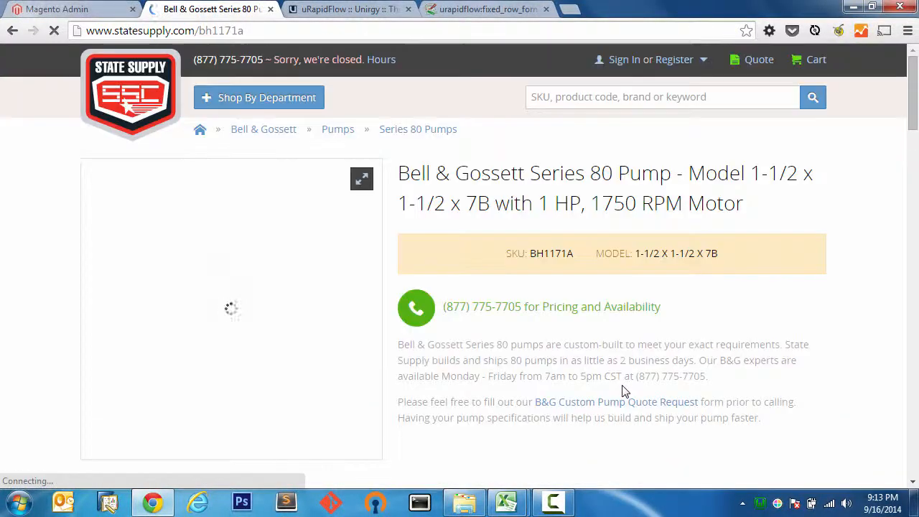
scroll(623, 391, down, 2)
scroll(623, 390, down, 2)
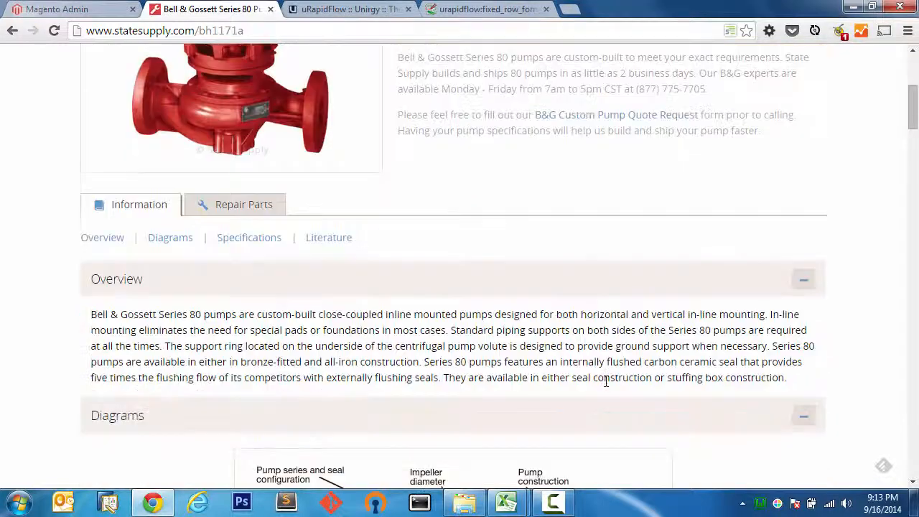
click(224, 209)
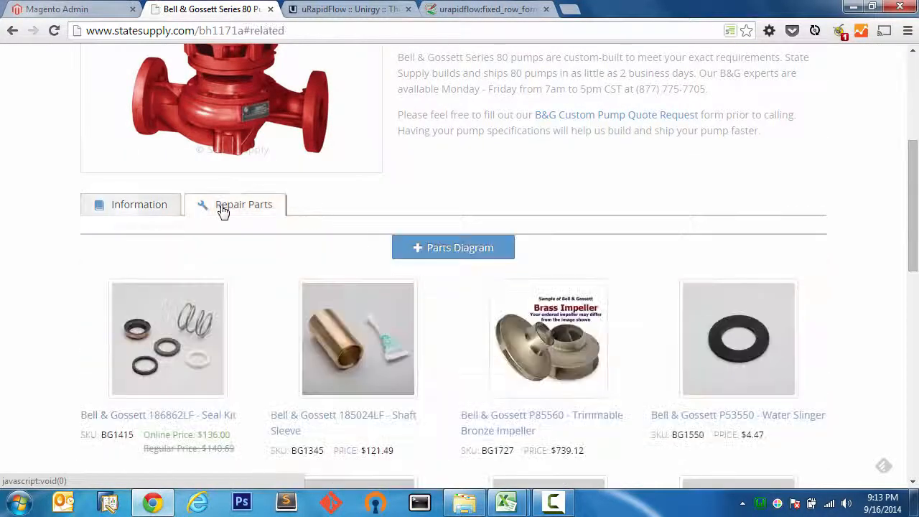
Examine the repair parts linked to pump BH1171A, including their SKUs and order
scroll(225, 214, down, 1)
scroll(228, 215, down, 1)
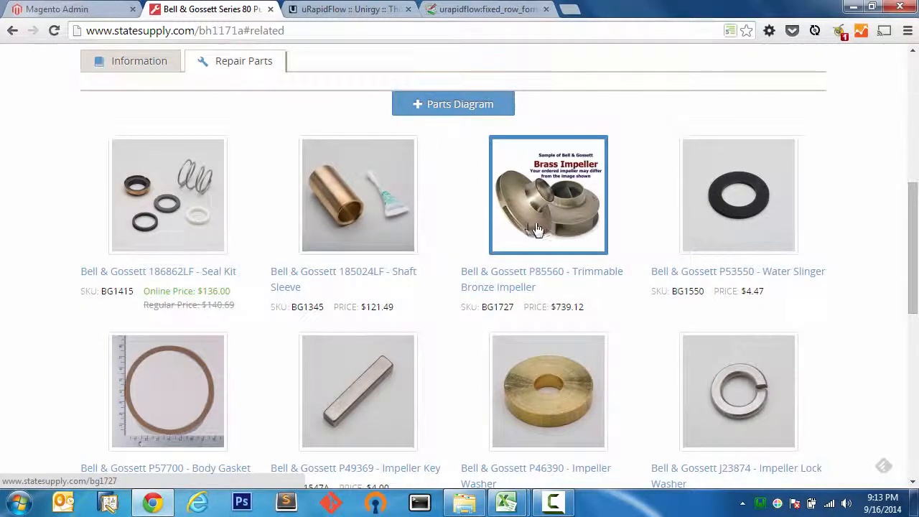
scroll(529, 280, down, 2)
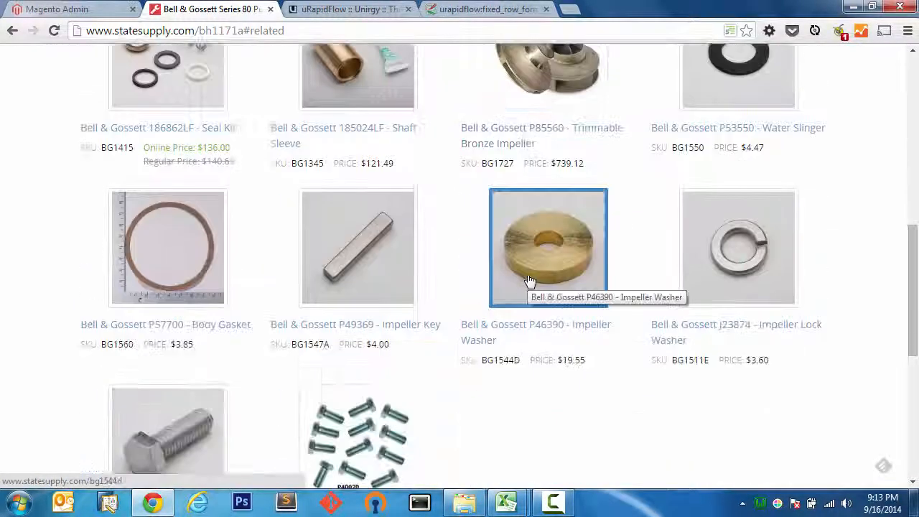
scroll(230, 272, down, 1)
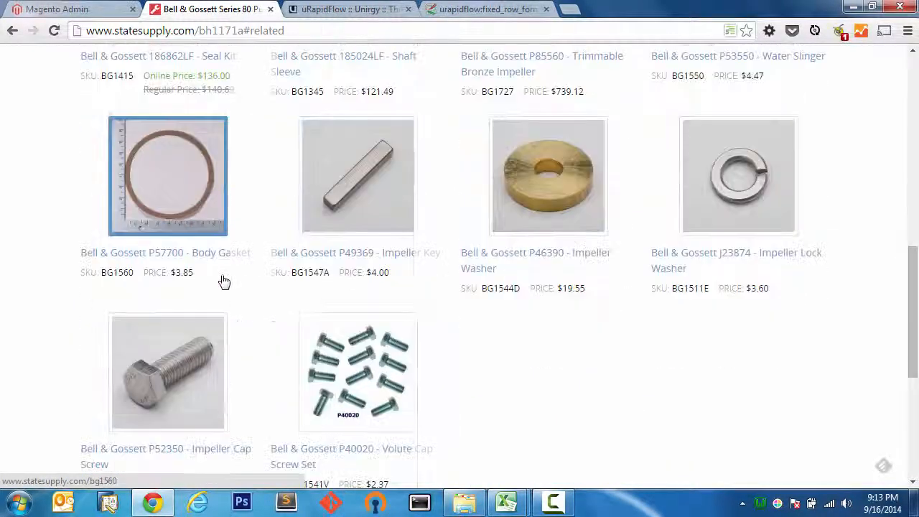
scroll(584, 344, up, 4)
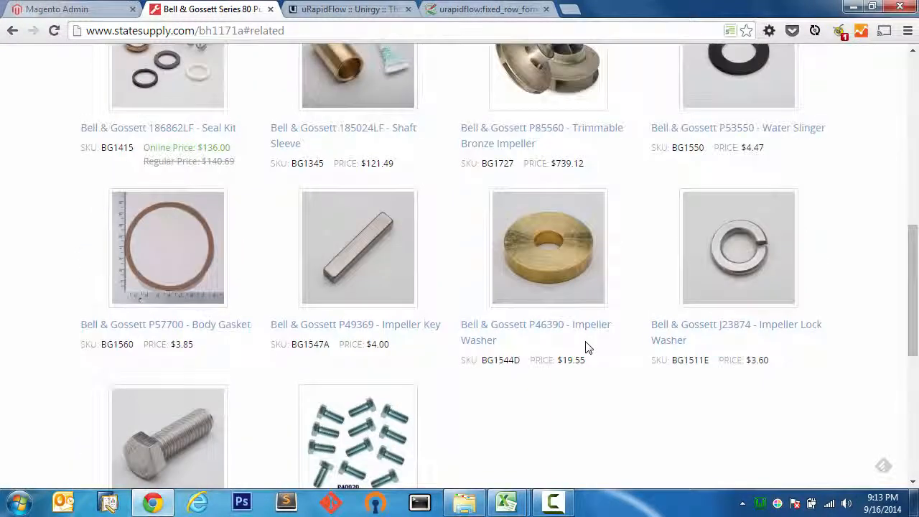
scroll(587, 348, up, 5)
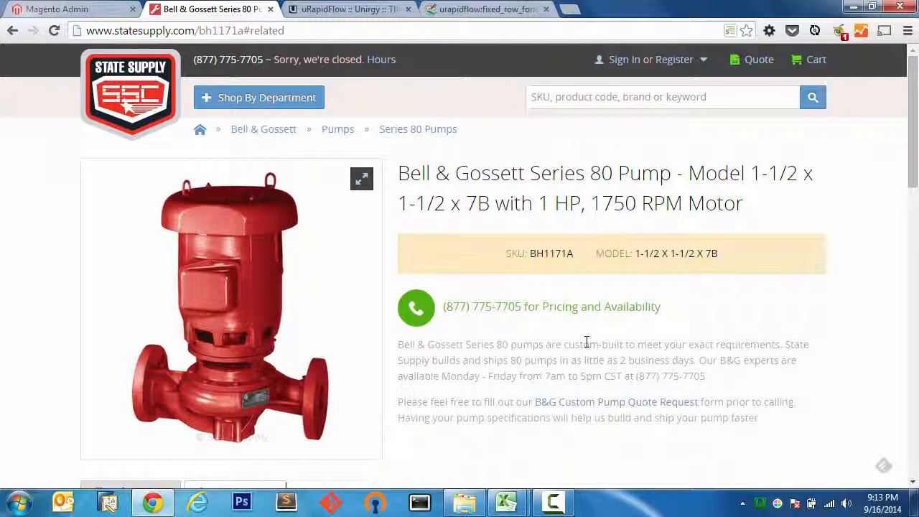
Copy the name of the product_repair-parts_1531--initial file from the import folder and return to the profile in the Magento admin
click(86, 10)
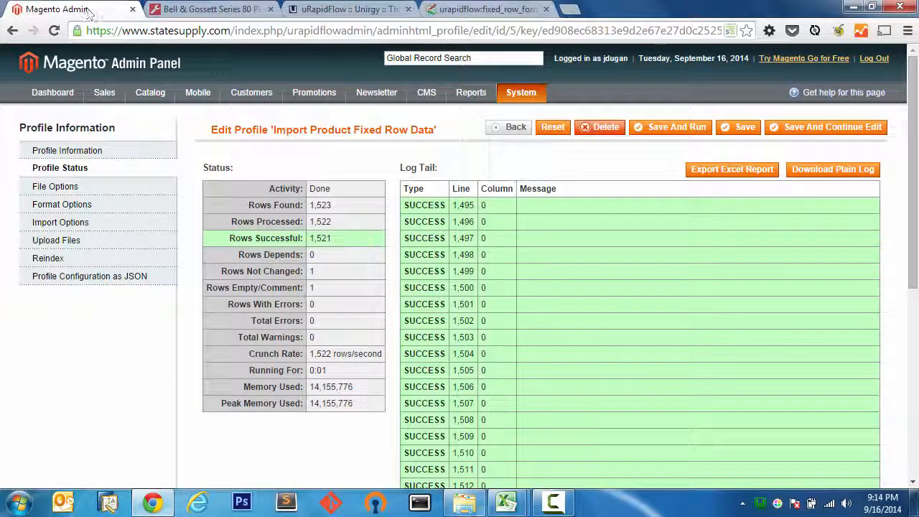
click(464, 502)
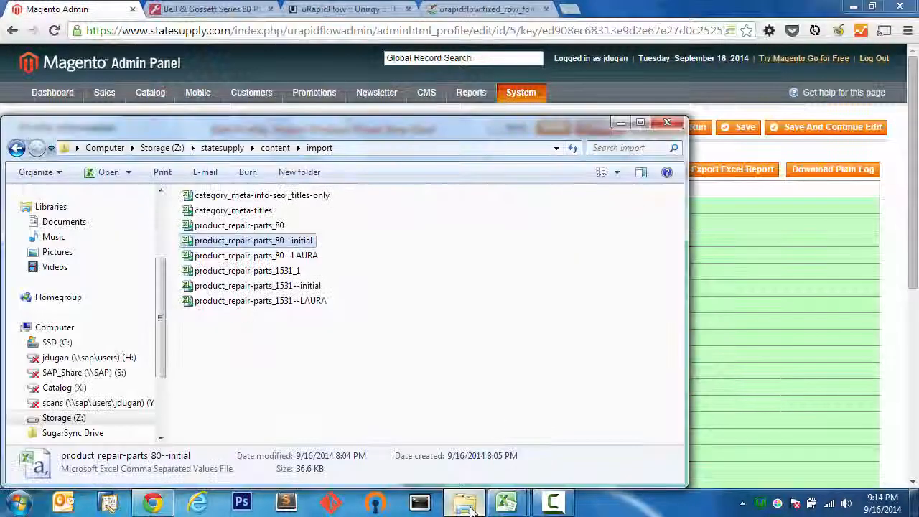
click(282, 287)
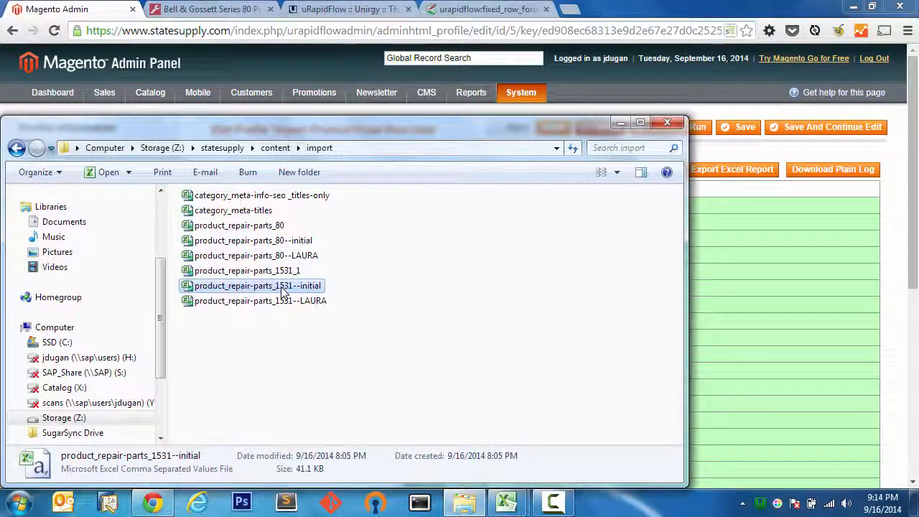
click(282, 287)
key(ctrl+c)
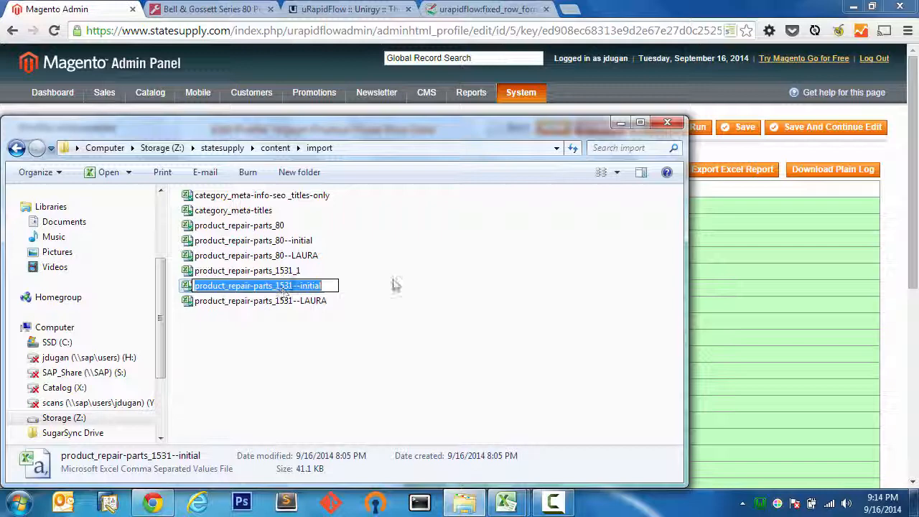
click(903, 196)
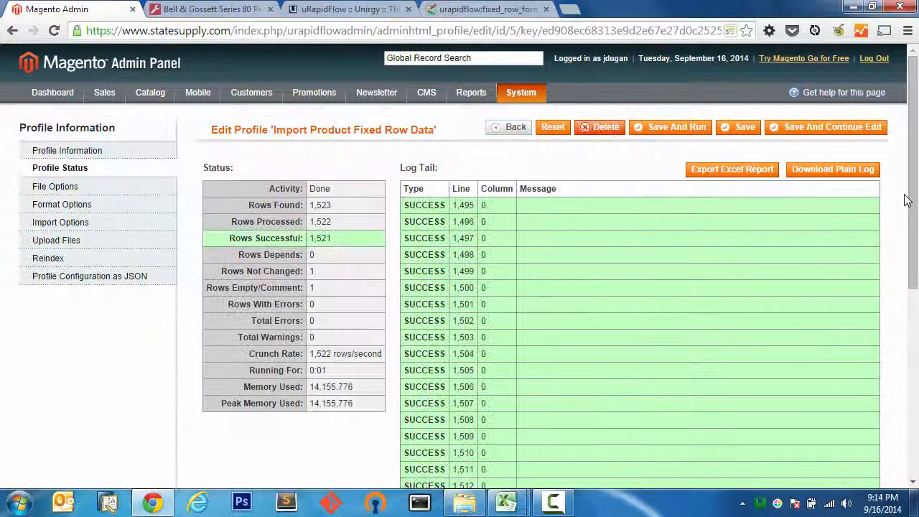
Set the file name in the profile information to product_repair-parts_1531--initial.csv
click(93, 152)
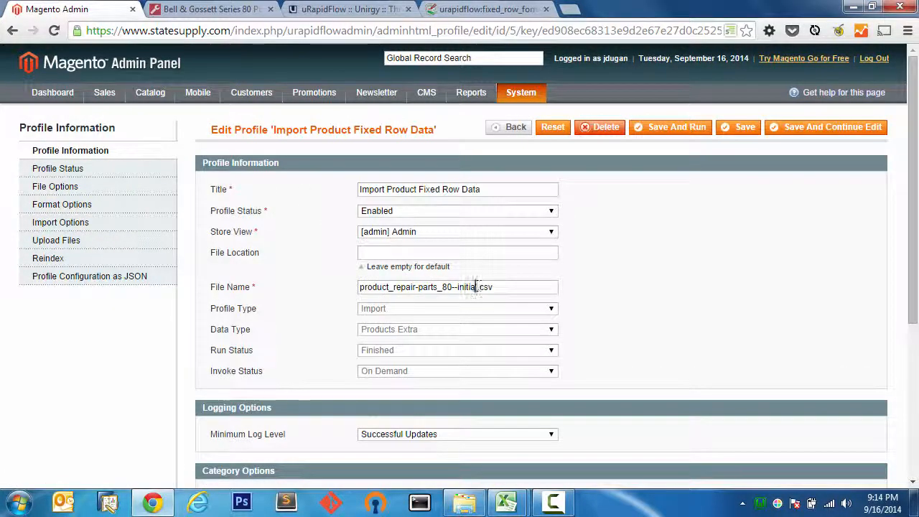
drag(475, 286, 280, 295)
key(ctrl+v)
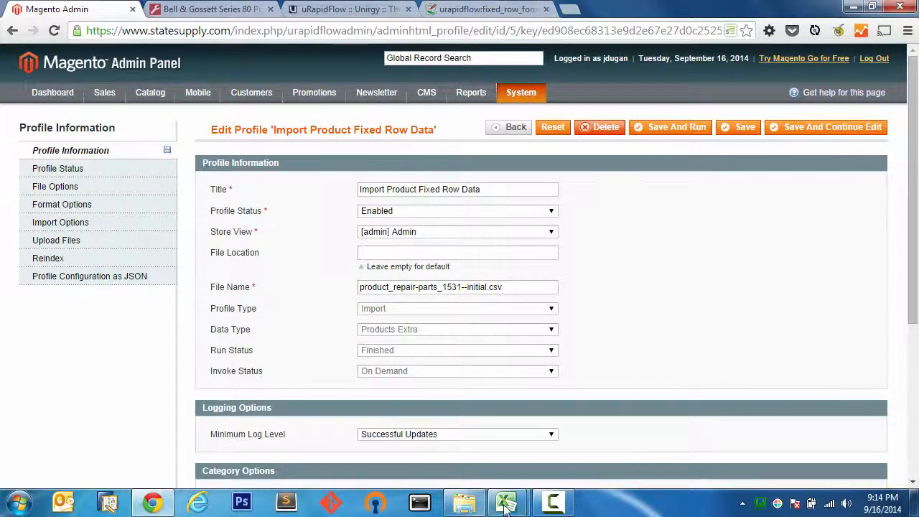
Switch to Excel to check the CPRI rows of product_repair-parts_1531--initial, and return to the Magento profile in Chrome
mouse_move(506, 502)
click(434, 422)
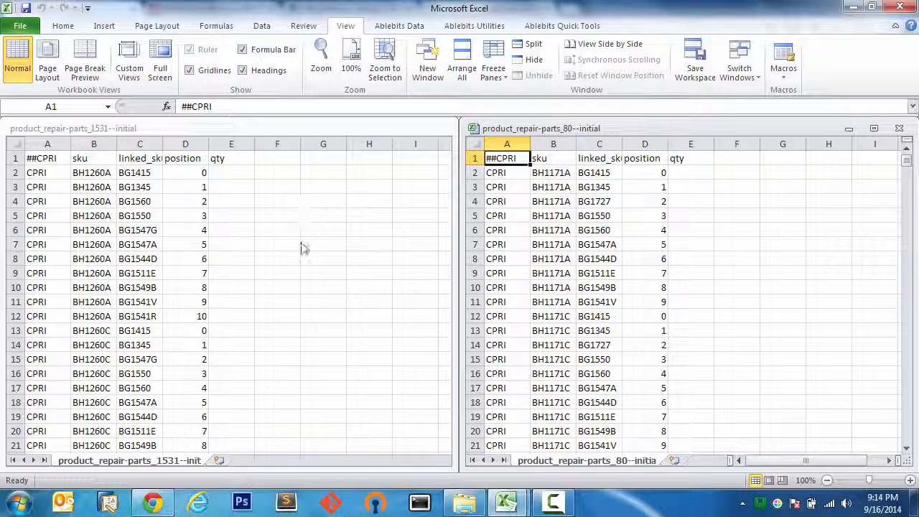
click(152, 502)
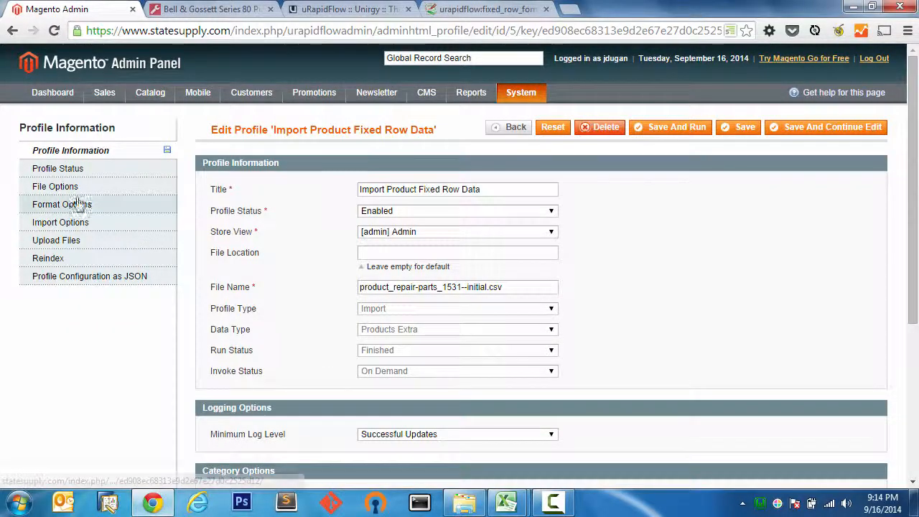
Recheck the profile's status, file and format options, and the CPRI: Related Item row type in the import options
click(85, 171)
click(86, 188)
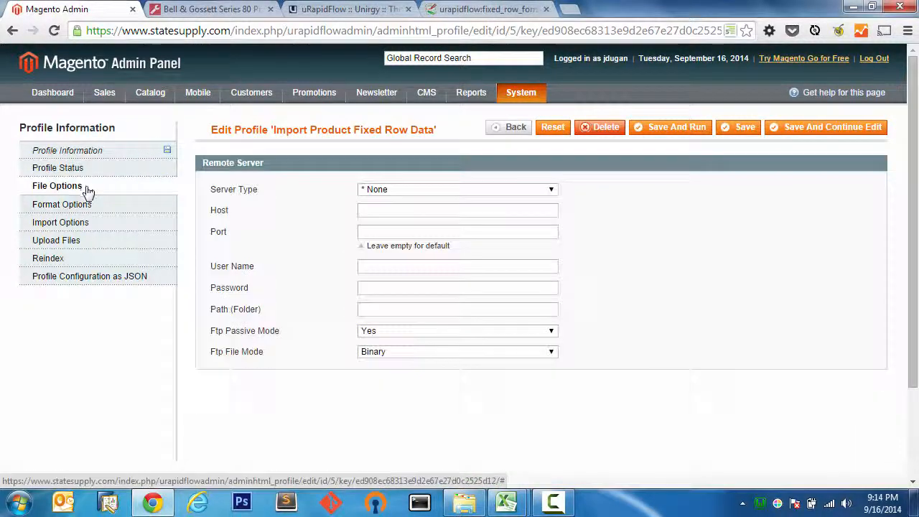
click(86, 206)
click(88, 224)
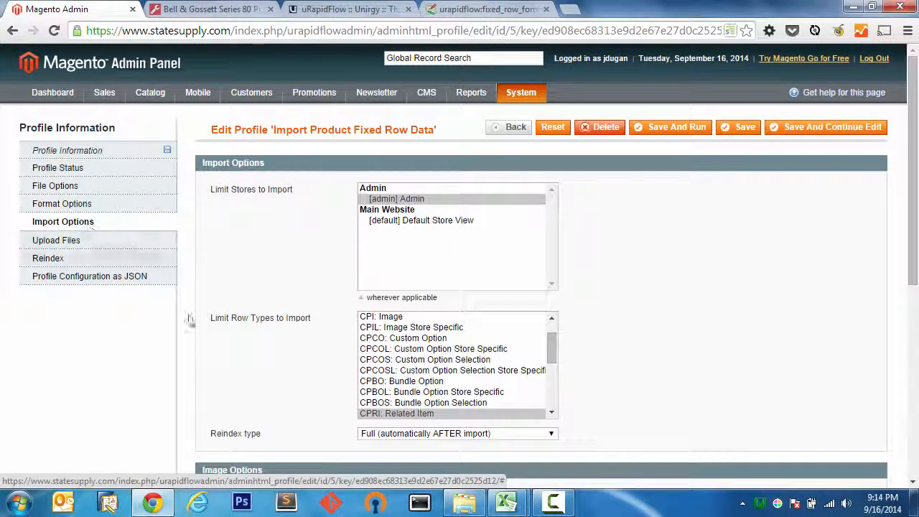
click(382, 414)
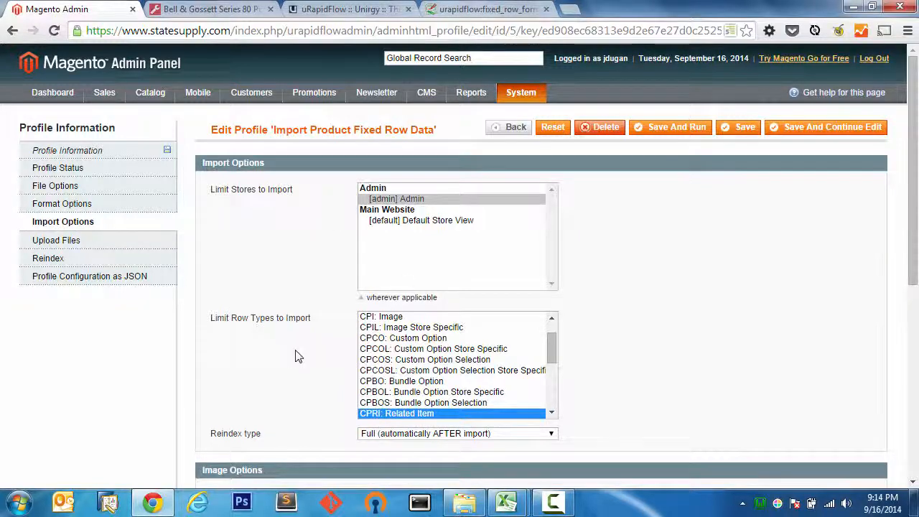
scroll(295, 355, down, 1)
scroll(295, 354, up, 1)
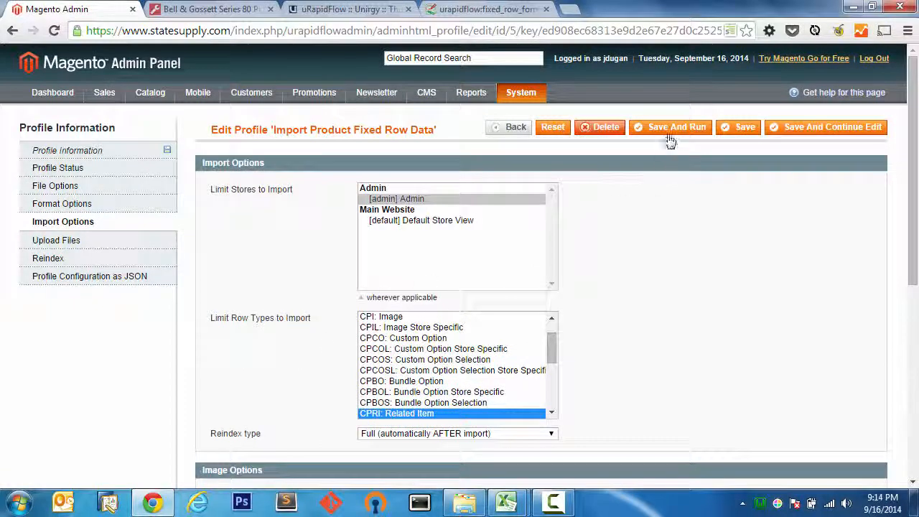
Return to the profile information, and save and run the profile with product_repair-parts_1531--initial.csv
click(84, 151)
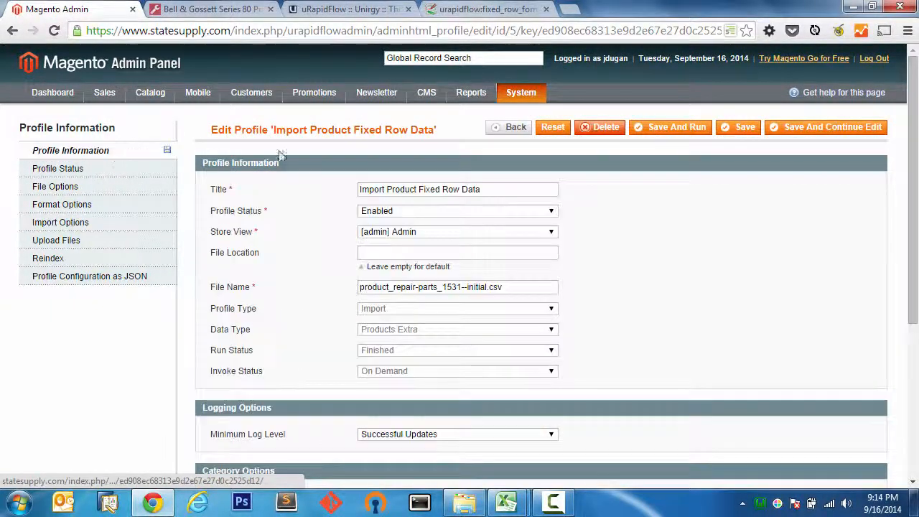
click(687, 133)
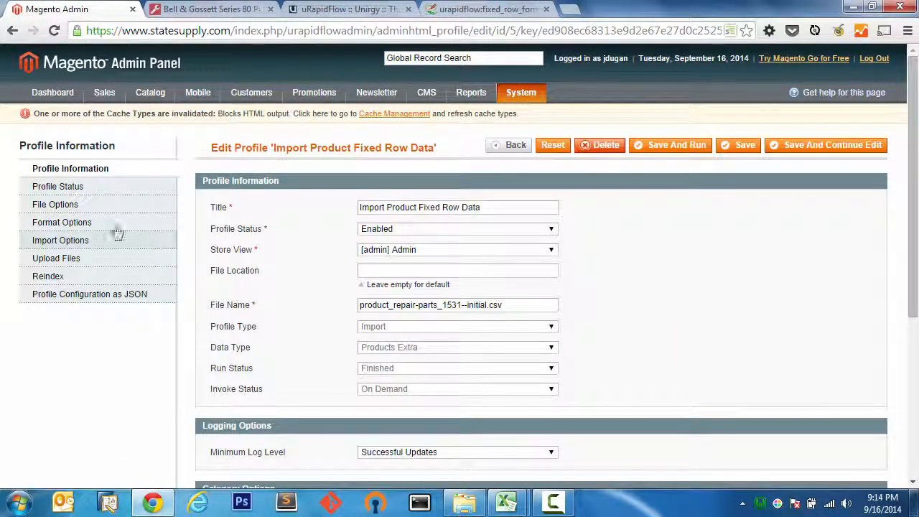
Export the Excel report of the product_repair-parts_1531--initial.csv import from the profile status and save it to the Desktop
click(108, 194)
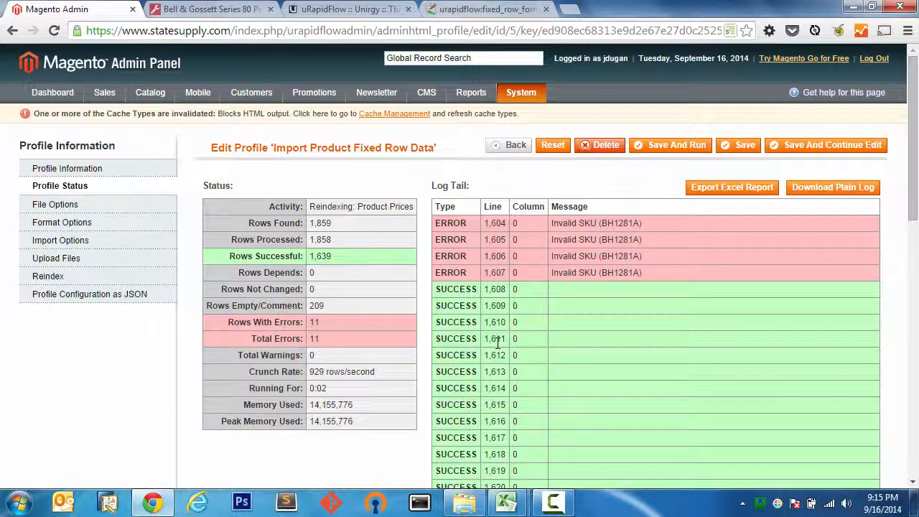
click(721, 188)
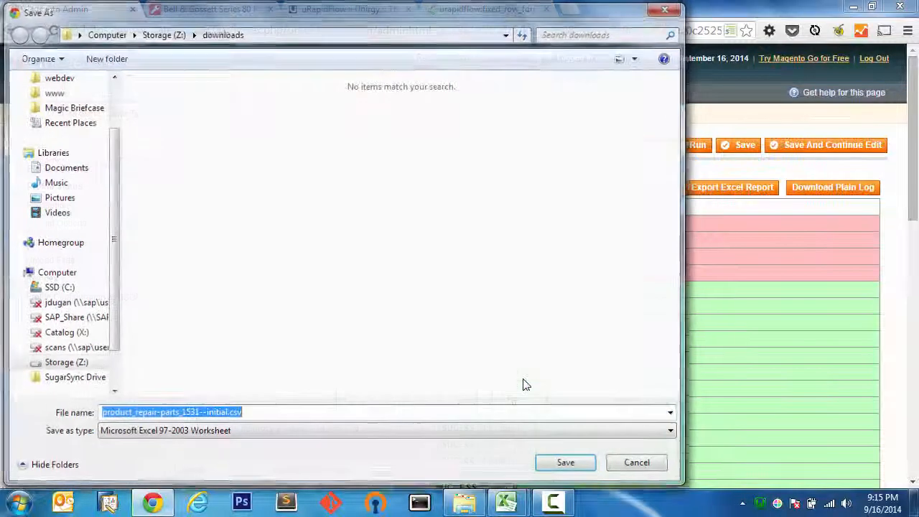
scroll(72, 205, up, 3)
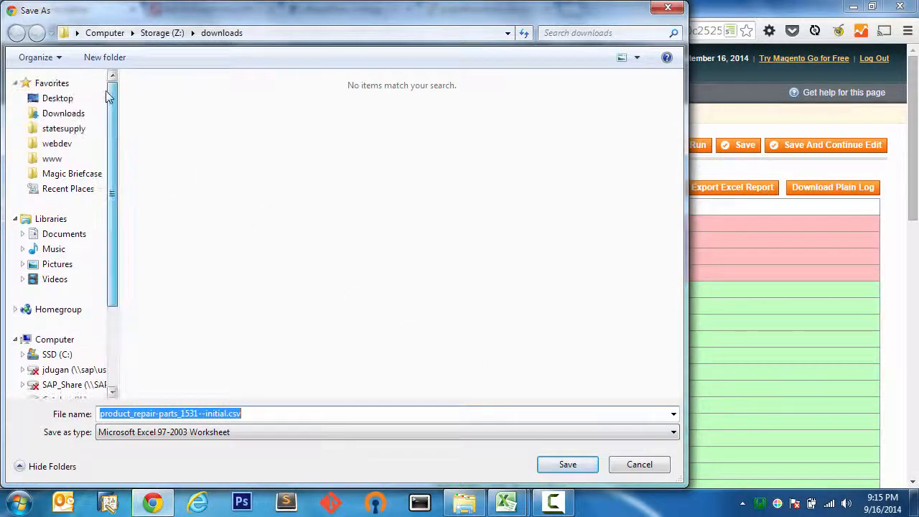
click(69, 102)
click(578, 464)
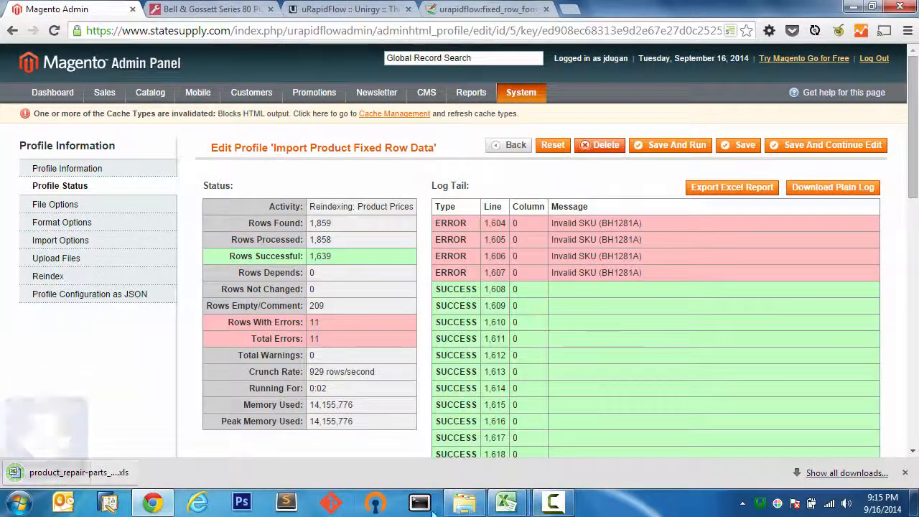
Open the downloaded report in Excel despite the format mismatch, enable editing and maximize its window
click(87, 473)
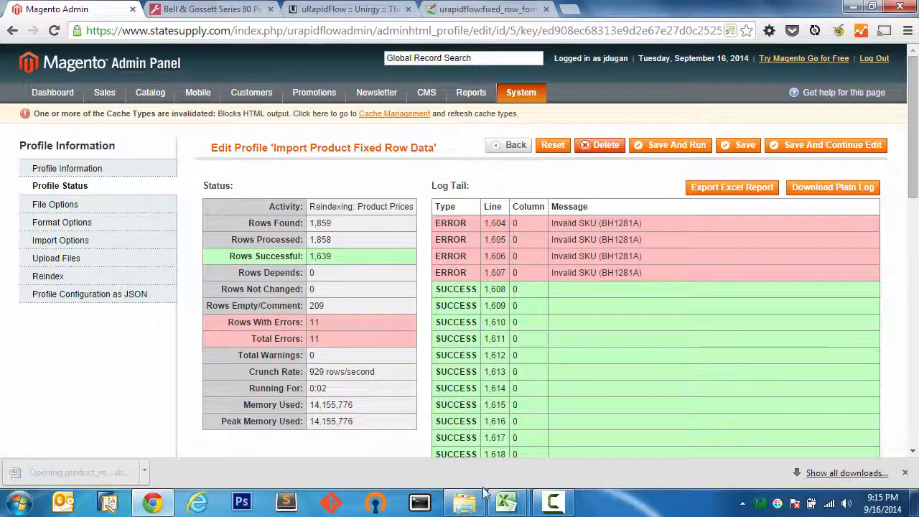
click(506, 502)
click(432, 433)
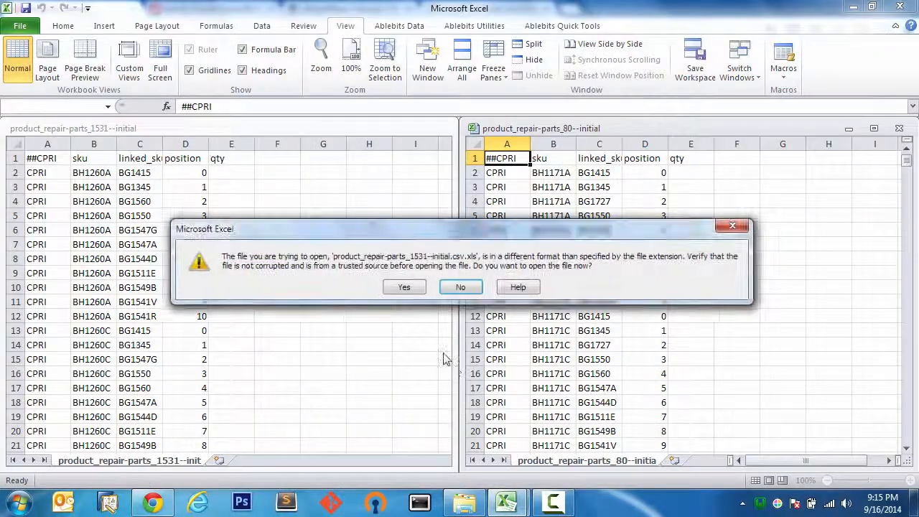
click(407, 285)
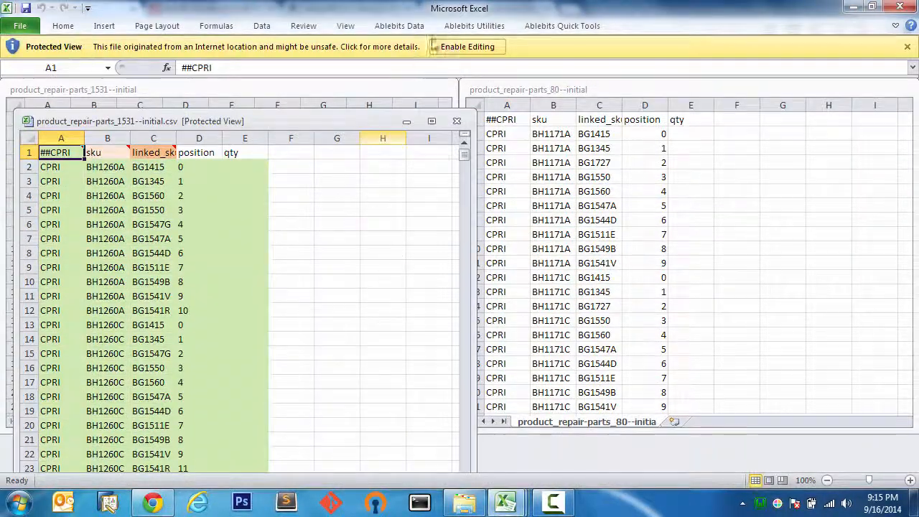
click(467, 47)
click(432, 160)
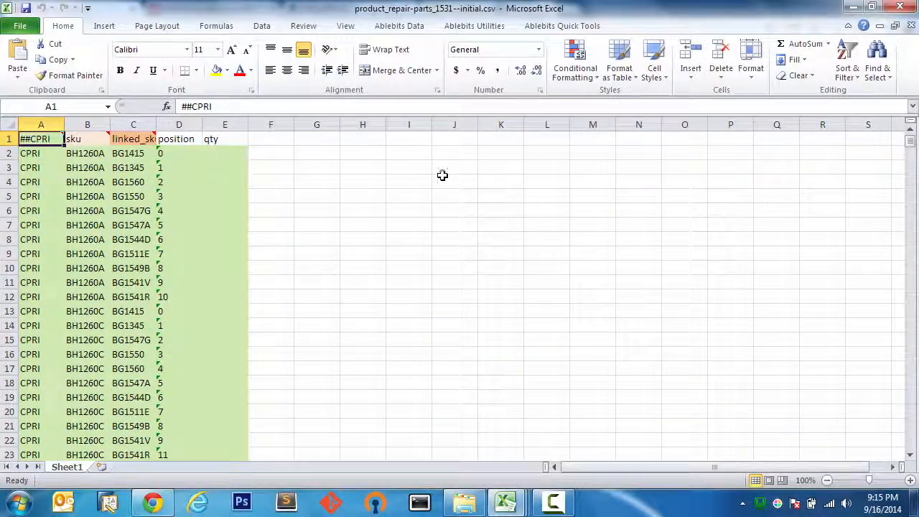
Examine the report's CPRI rows from the start of the sheet down to the rows flagged as errors
click(318, 237)
scroll(324, 235, down, 2)
scroll(323, 235, down, 2)
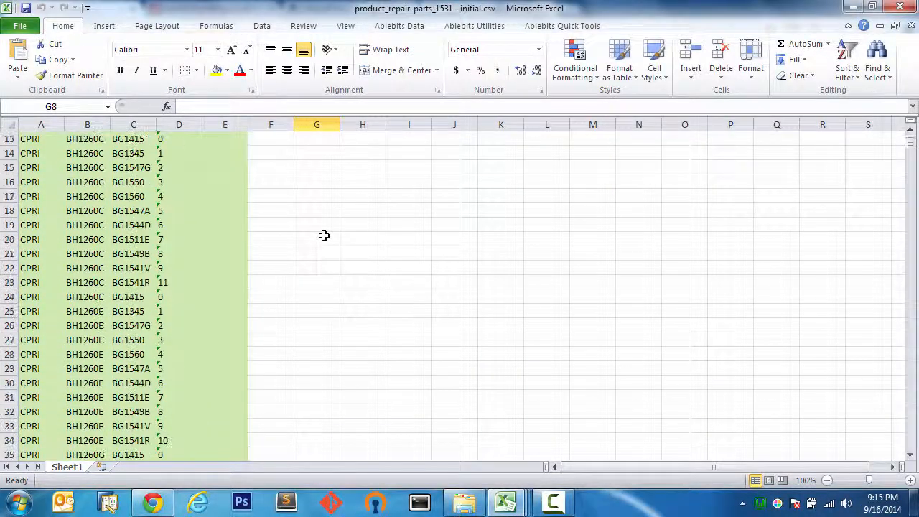
scroll(324, 235, down, 2)
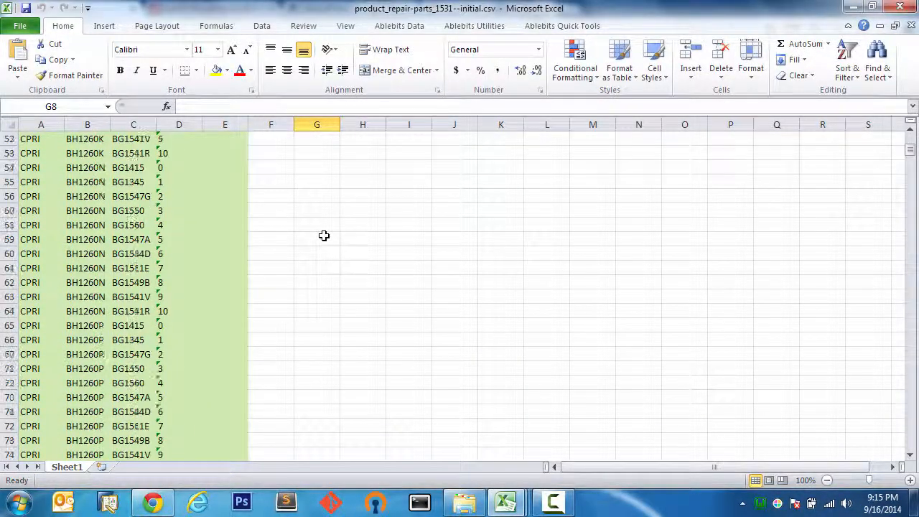
scroll(324, 235, down, 1)
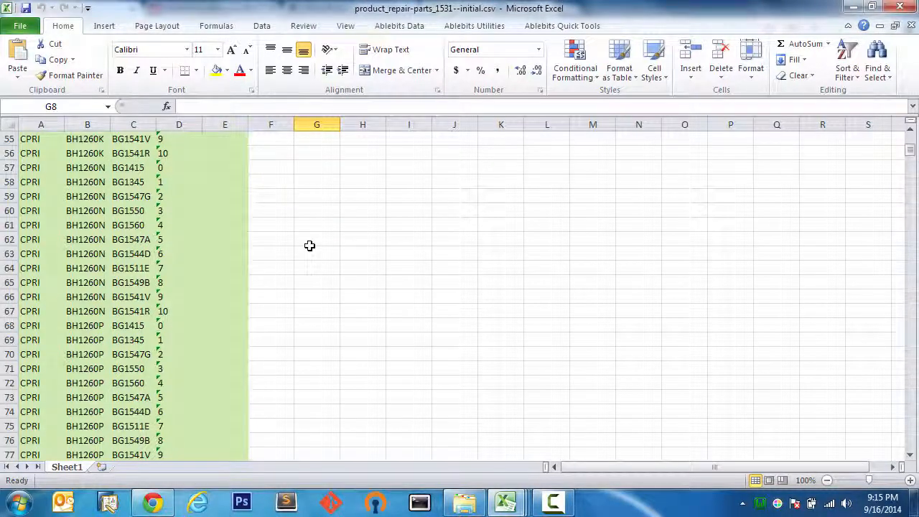
scroll(309, 246, down, 5)
scroll(309, 246, down, 9)
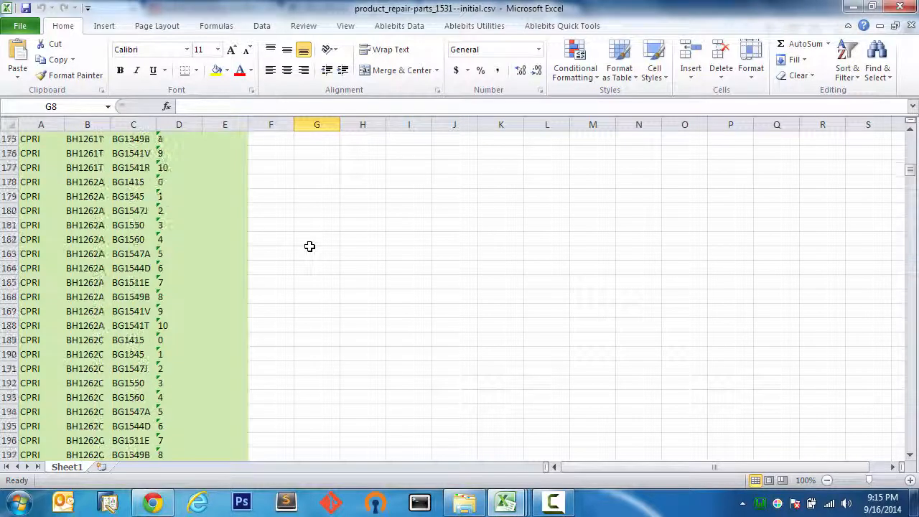
scroll(309, 247, down, 20)
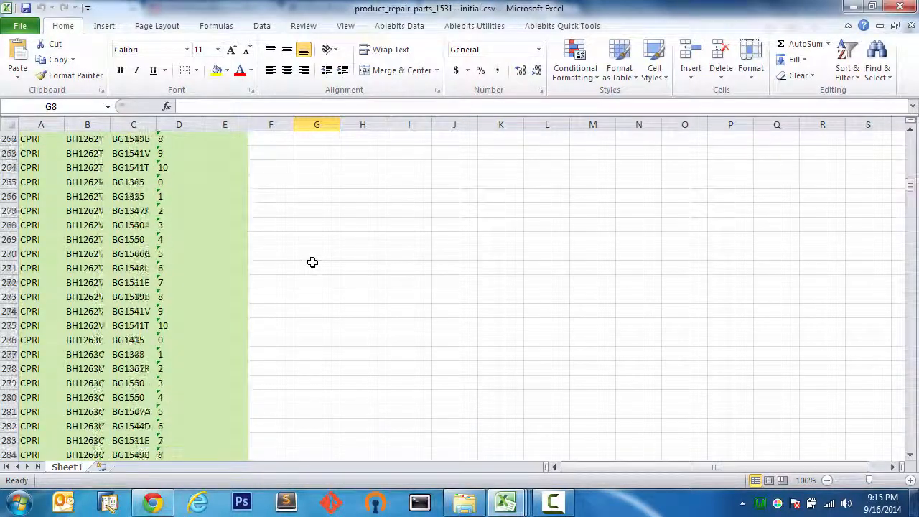
key(Page_Down)
key(Page_Down)
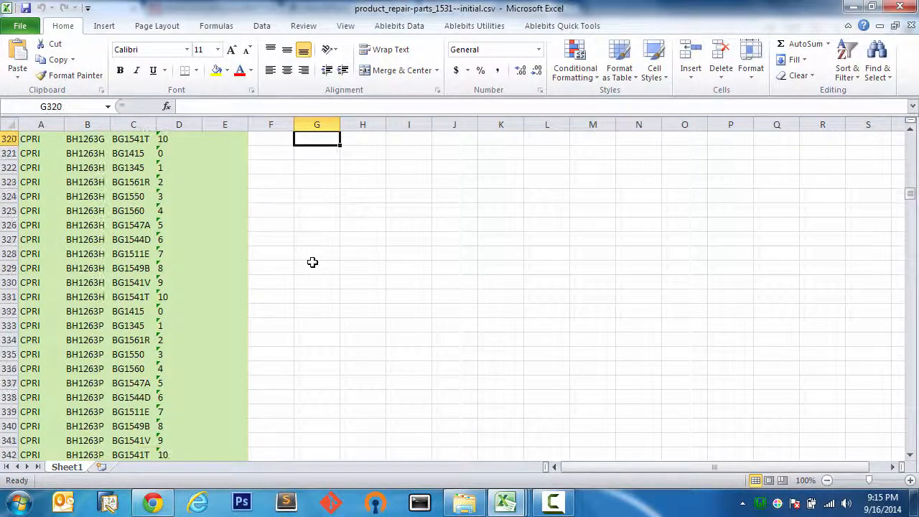
key(Page_Down)
key(Page_Down)
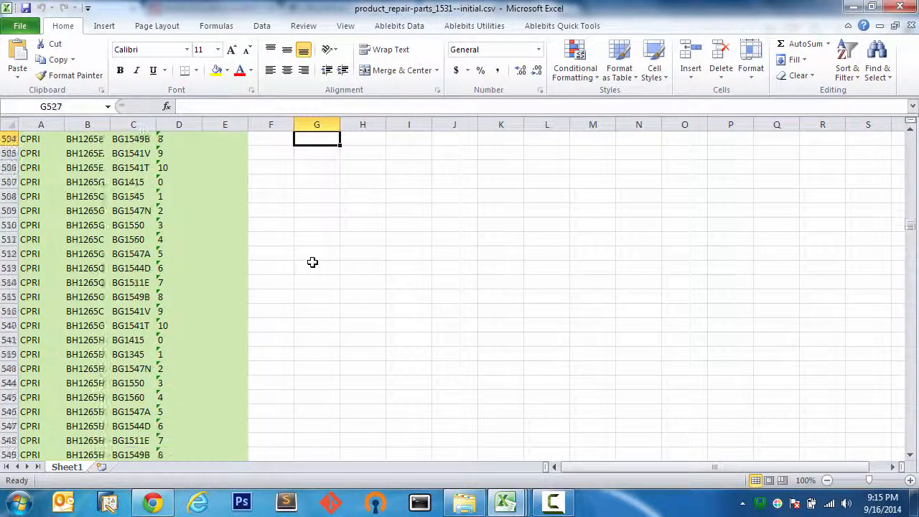
key(Page_Down)
key(Page_Down)
key(Page_Down)
key(Page_Down)
key(Page_Down)
key(Page_Down)
key(Page_Down)
key(Page_Down)
key(Page_Down)
key(Page_Down)
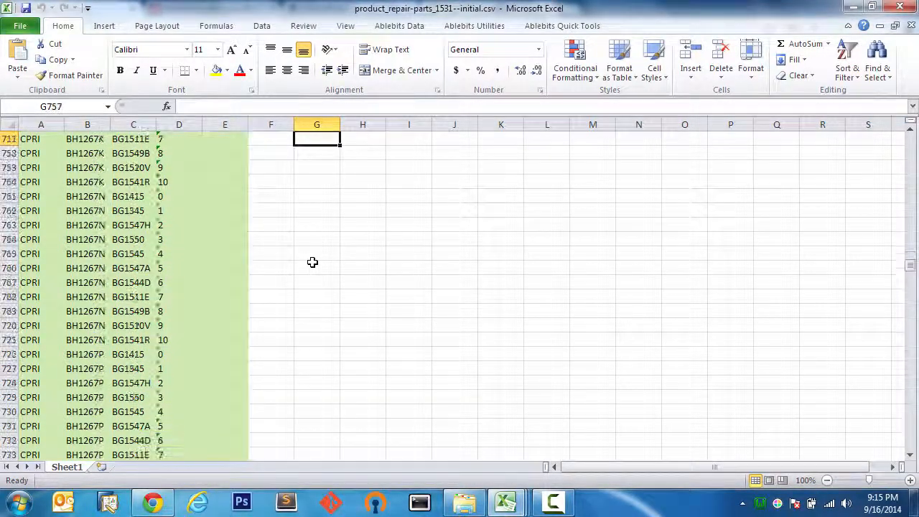
key(Page_Down)
key(Page_Down)
key(Page_Down)
key(Page_Down)
key(Page_Down)
key(Page_Down)
key(Page_Down)
key(Page_Down)
key(Page_Down)
key(Page_Down)
key(Page_Down)
key(Page_Down)
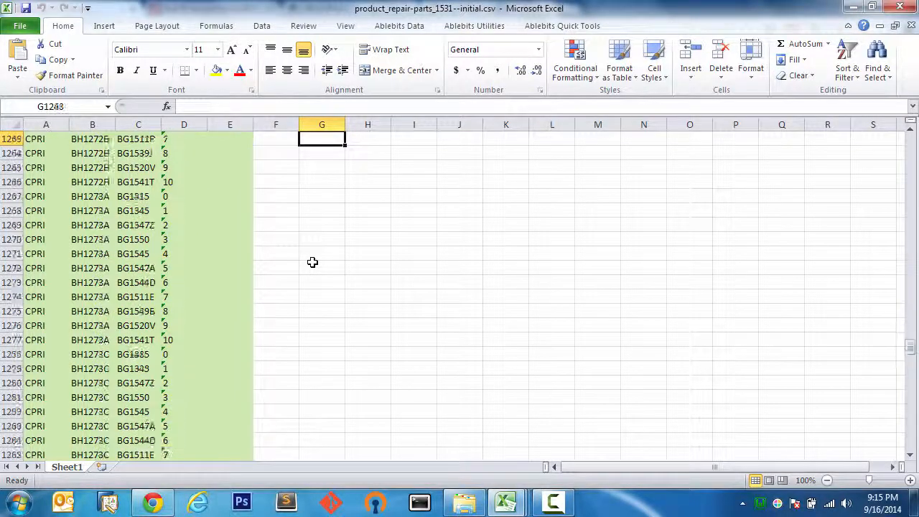
key(Page_Down)
key(Page_Down)
key(Page_Down)
key(Page_Down)
key(Page_Down)
key(Page_Down)
key(Page_Down)
key(Page_Down)
key(Page_Down)
key(Page_Down)
key(Page_Down)
key(Page_Down)
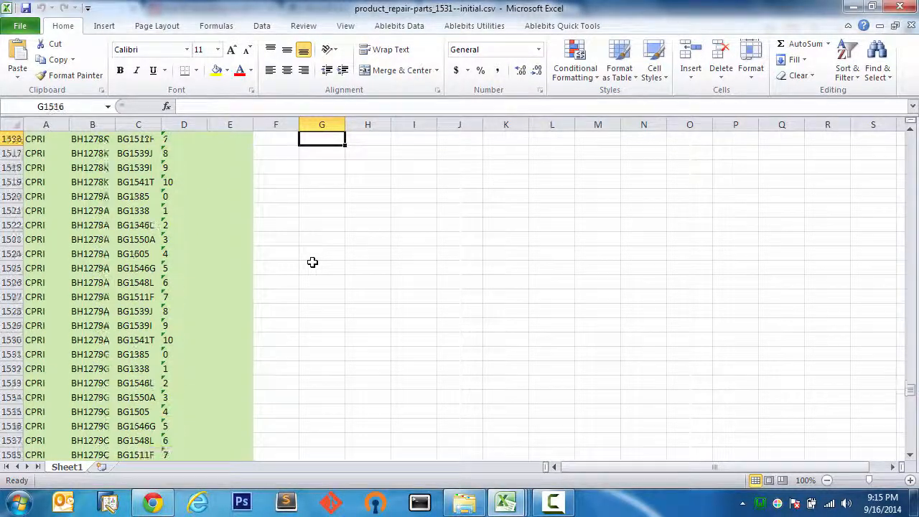
key(Page_Down)
key(Page_Down)
key(Page_Down)
key(Page_Down)
key(Page_Up)
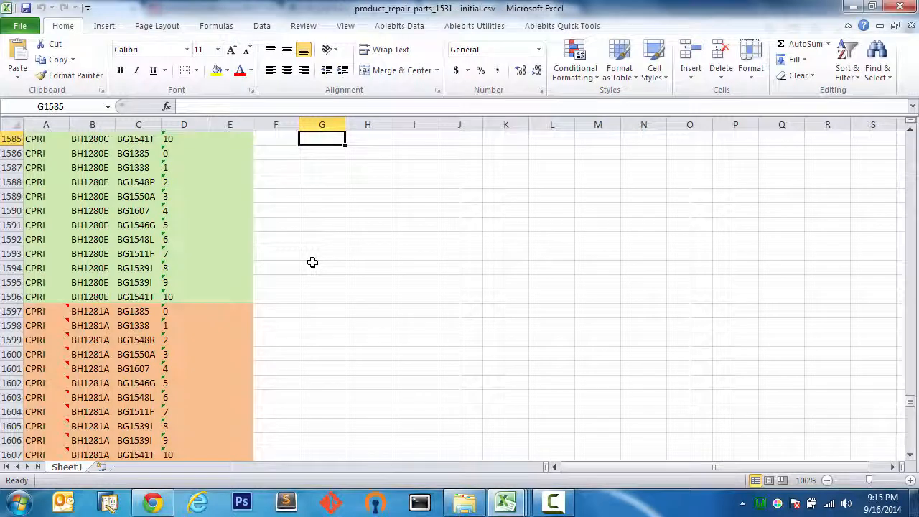
scroll(347, 295, down, 1)
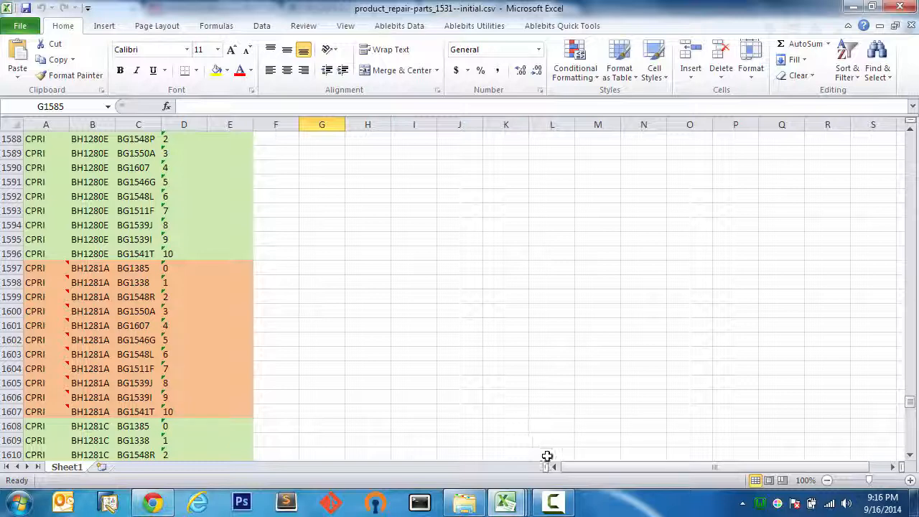
click(553, 503)
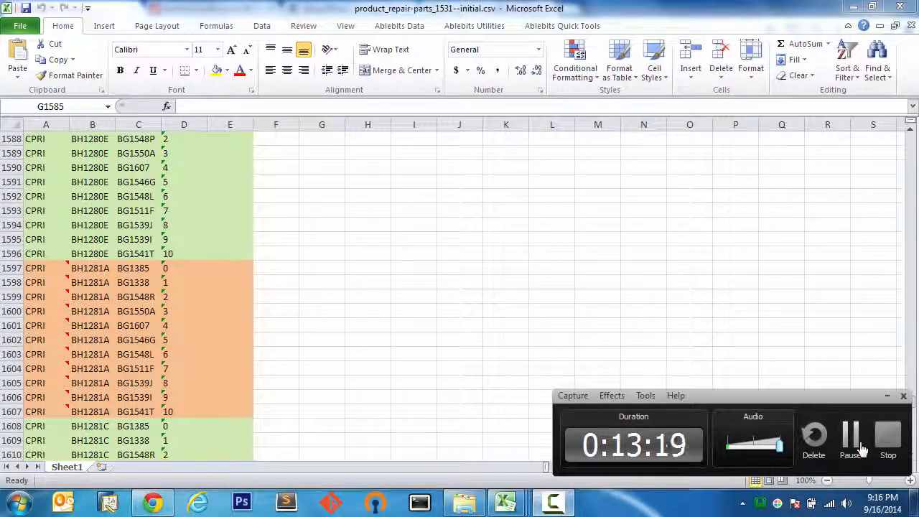
click(859, 446)
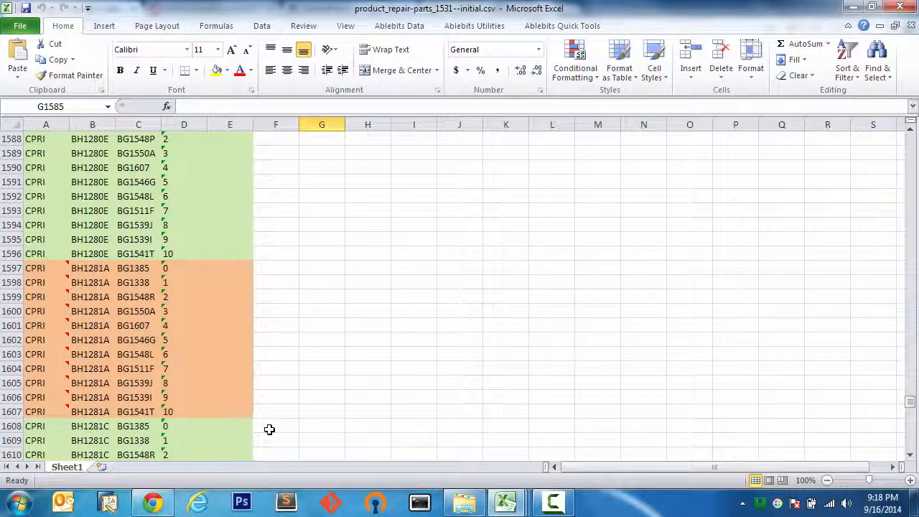
Compare the flagged SKU in the Excel report with the Magento product list in Chrome filtered by SKU bh1281
click(152, 502)
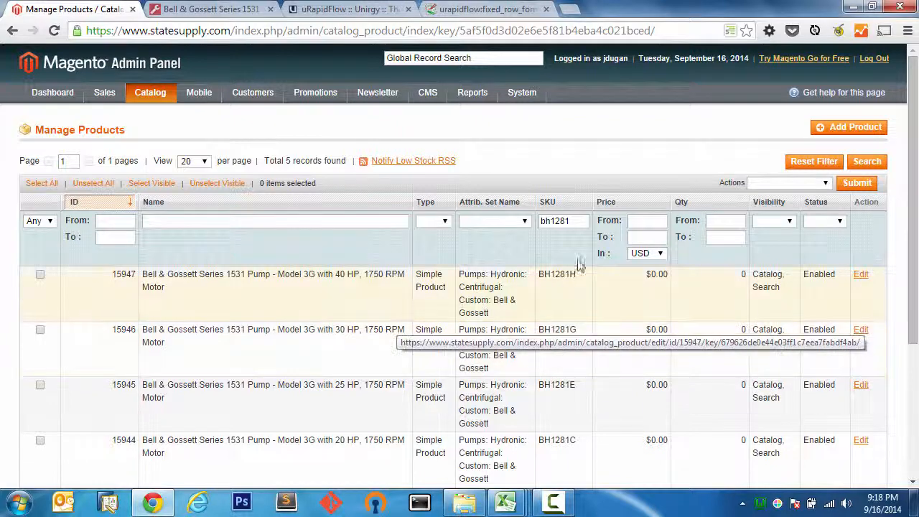
mouse_move(504, 501)
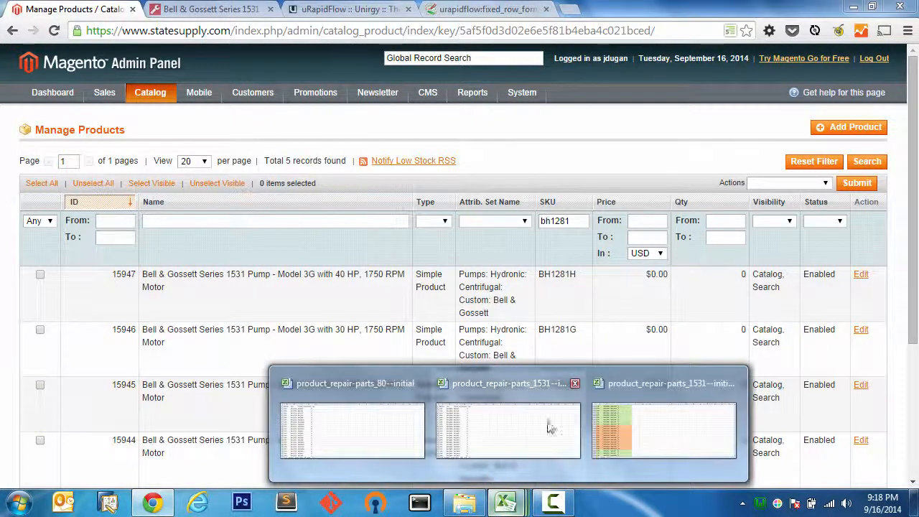
click(550, 427)
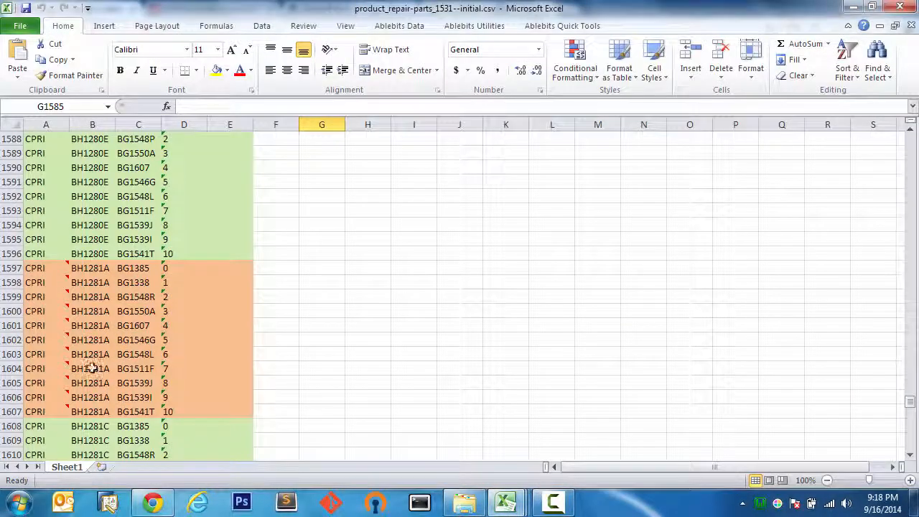
click(158, 502)
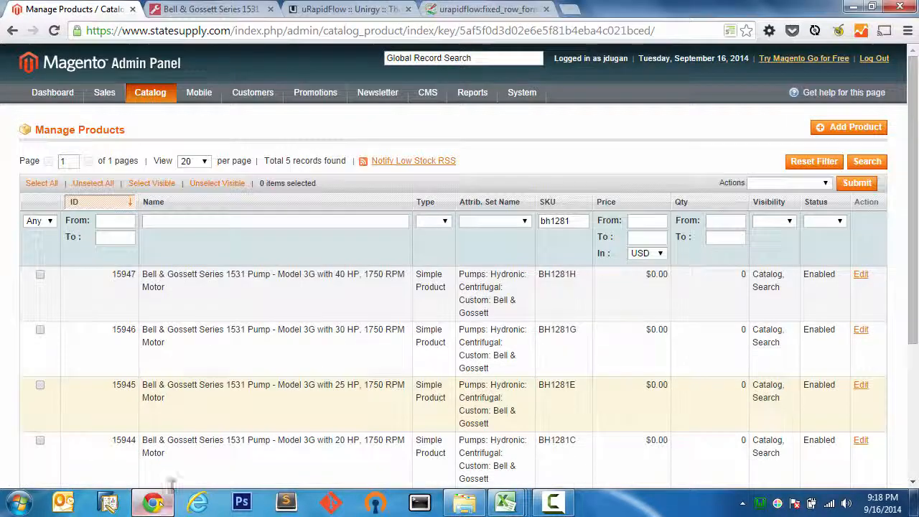
scroll(558, 382, down, 2)
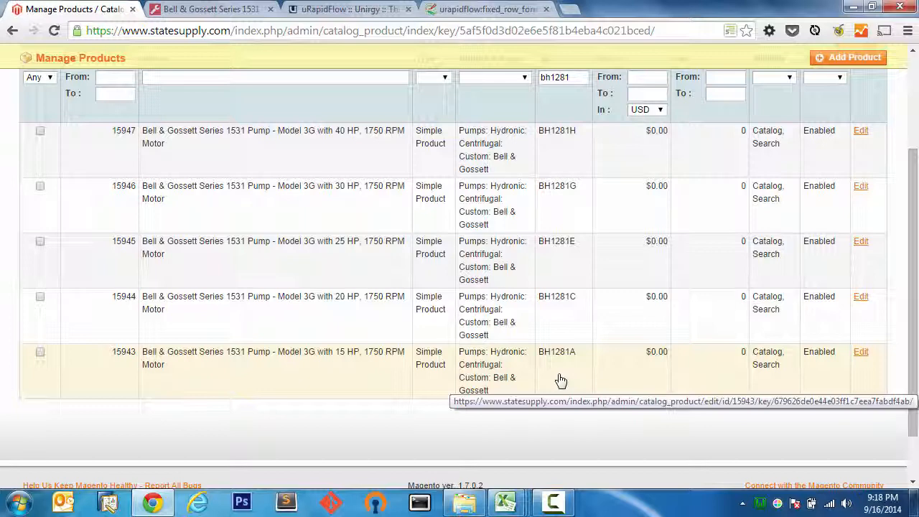
Switch back to the color-coded report in Excel and select the BH1281A error rows 1597 to 1607
mouse_move(506, 502)
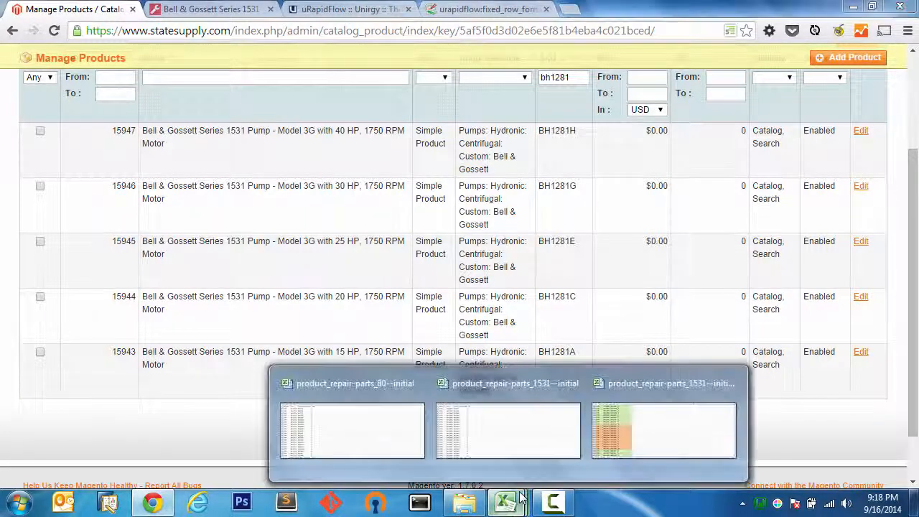
click(692, 418)
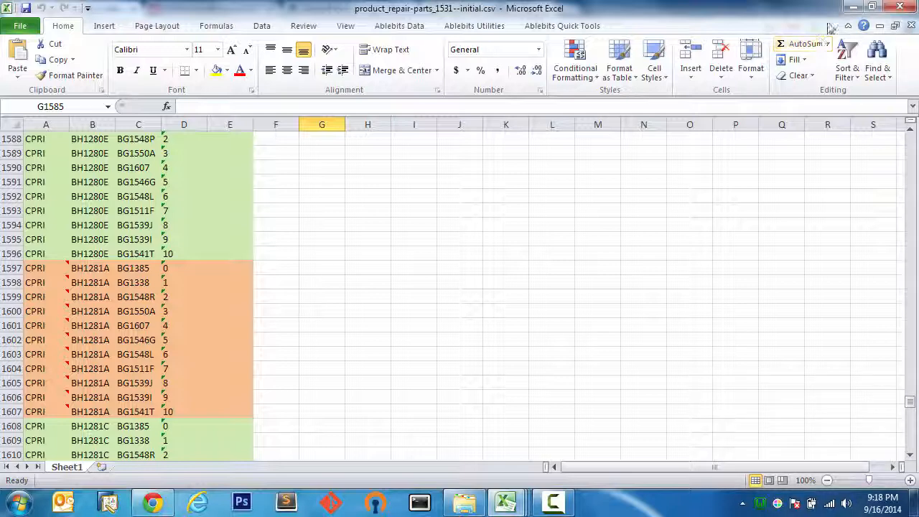
drag(11, 268, 21, 411)
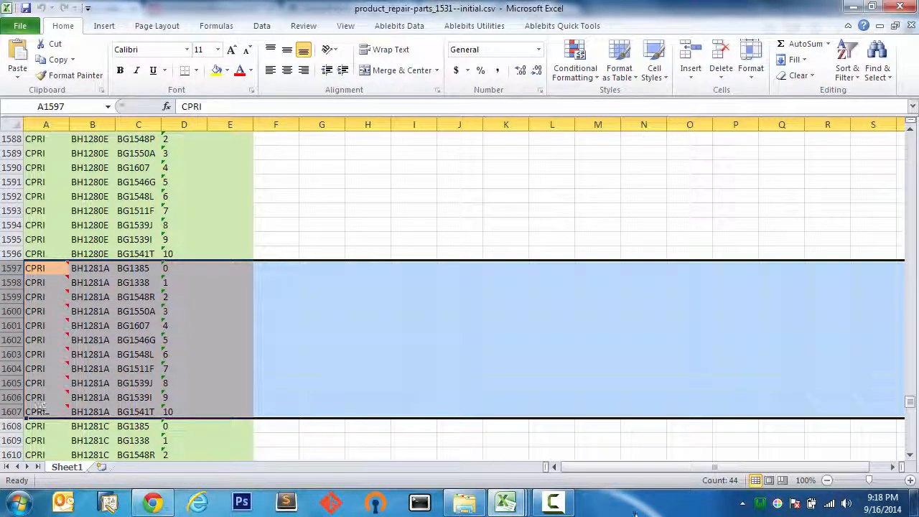
Return to Magento in Chrome and open the Import Product Fixed Row Data profile from the RapidFlow Profile Manager
click(152, 502)
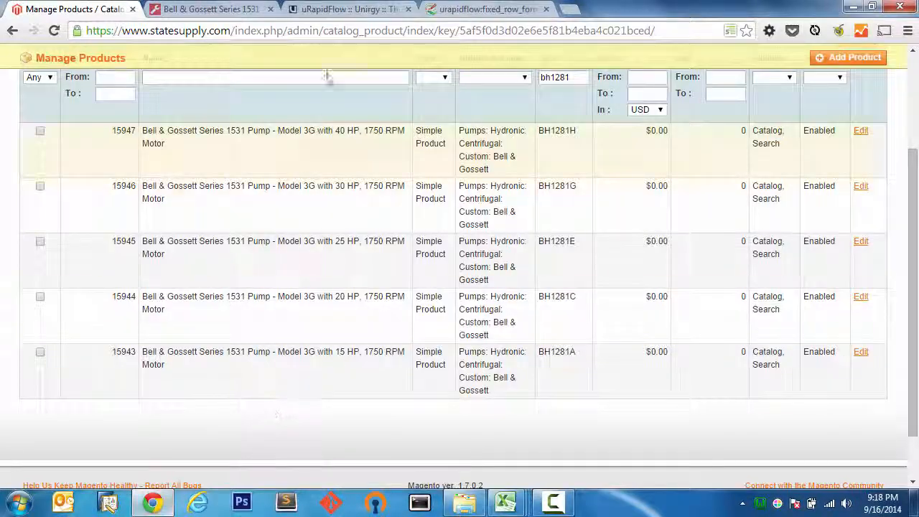
click(237, 11)
click(106, 9)
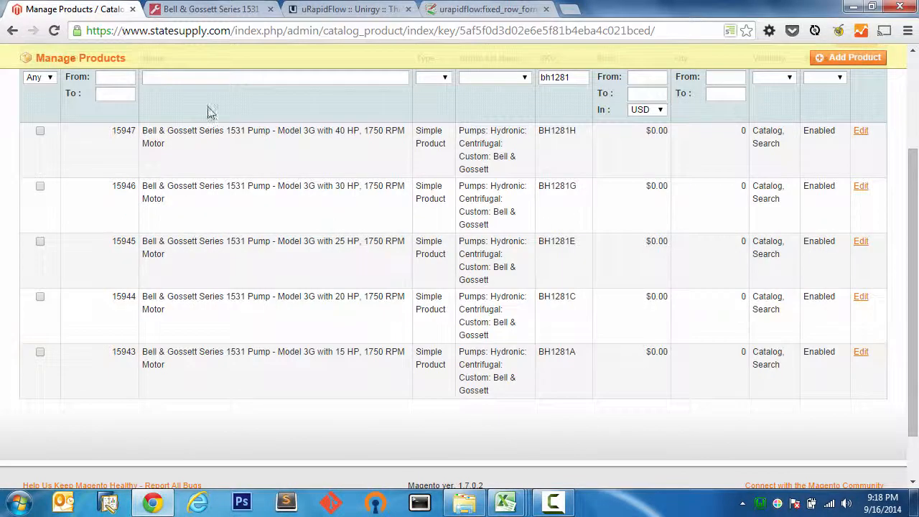
scroll(475, 388, up, 3)
mouse_move(543, 94)
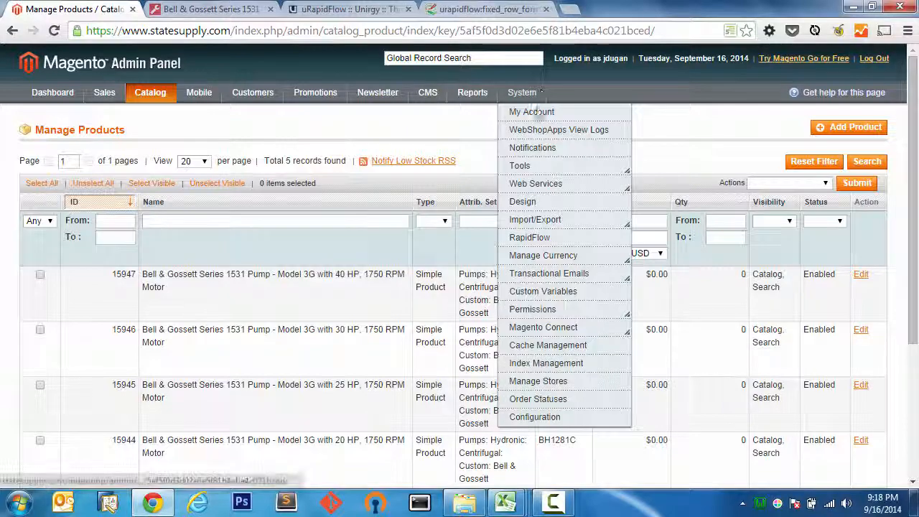
click(543, 239)
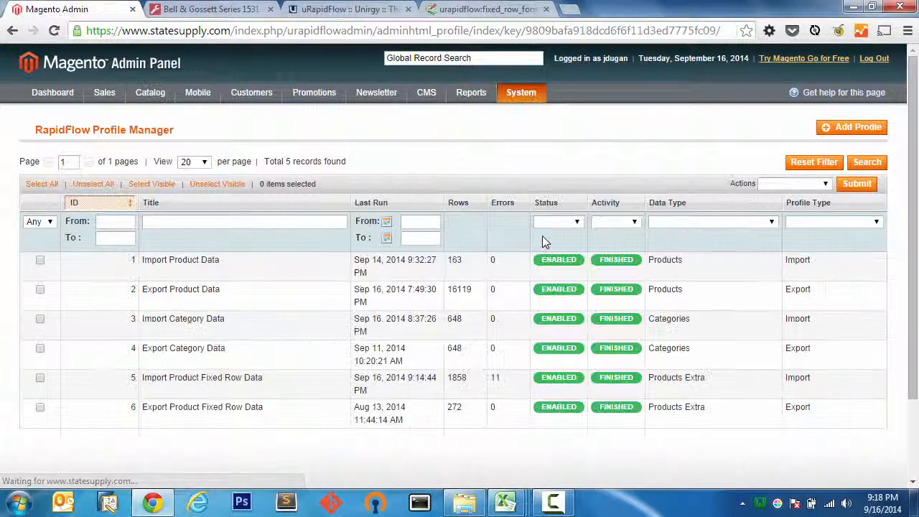
click(261, 389)
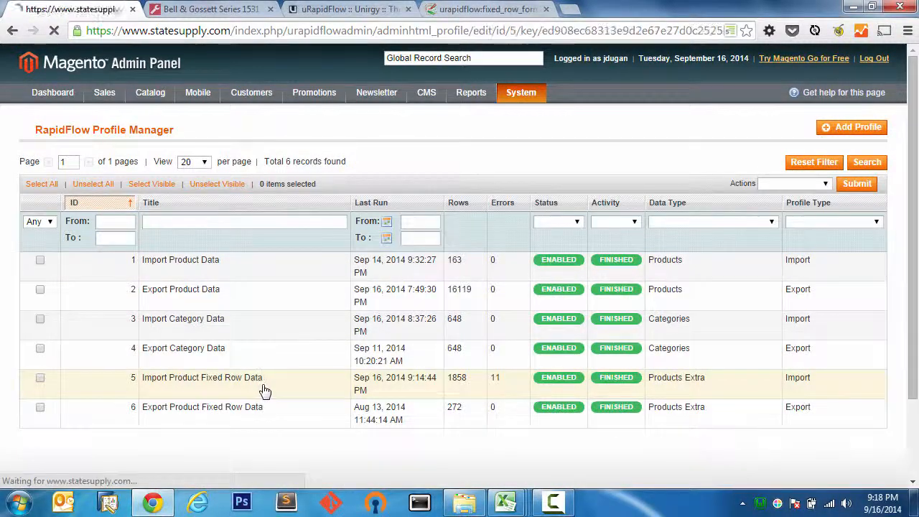
Display the profile status and log tail for the Import Product Fixed Row Data profile
click(119, 169)
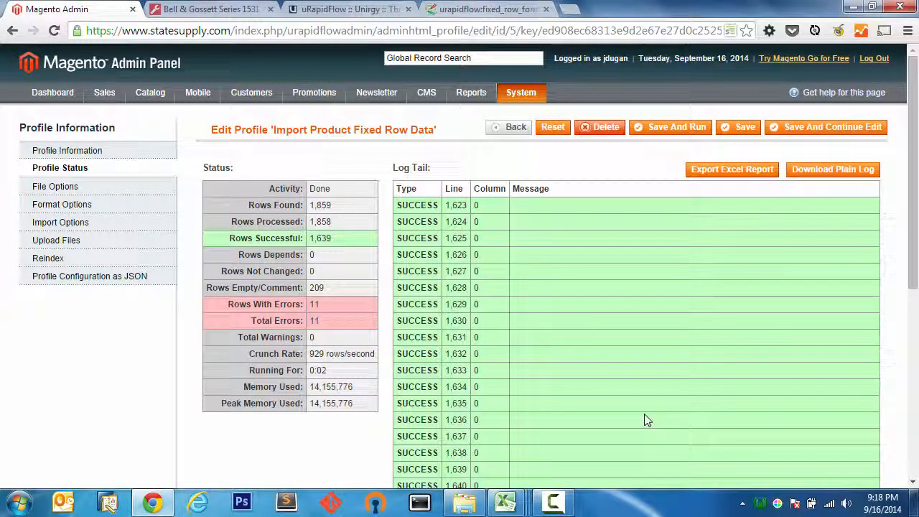
Go to the Magento product list and open product BH1281A, the Series 1531 Model 3G pump with 15 HP motor
mouse_move(147, 94)
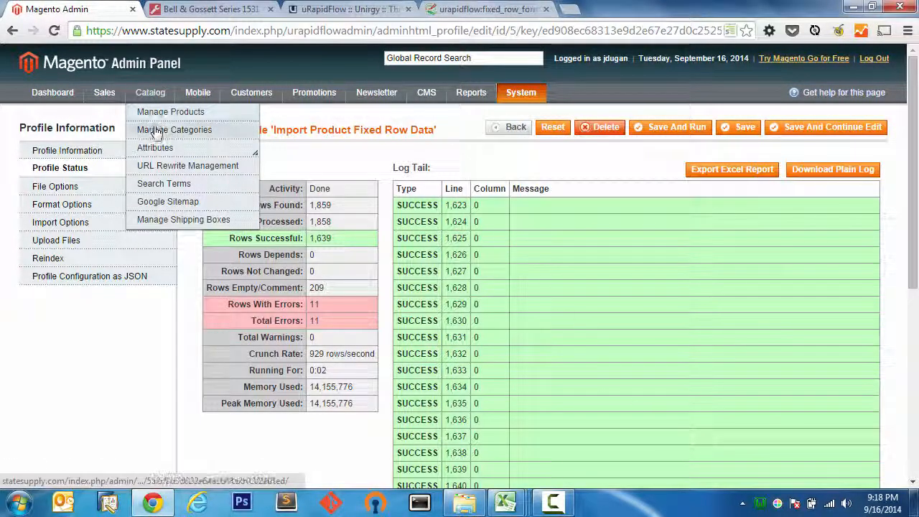
click(153, 130)
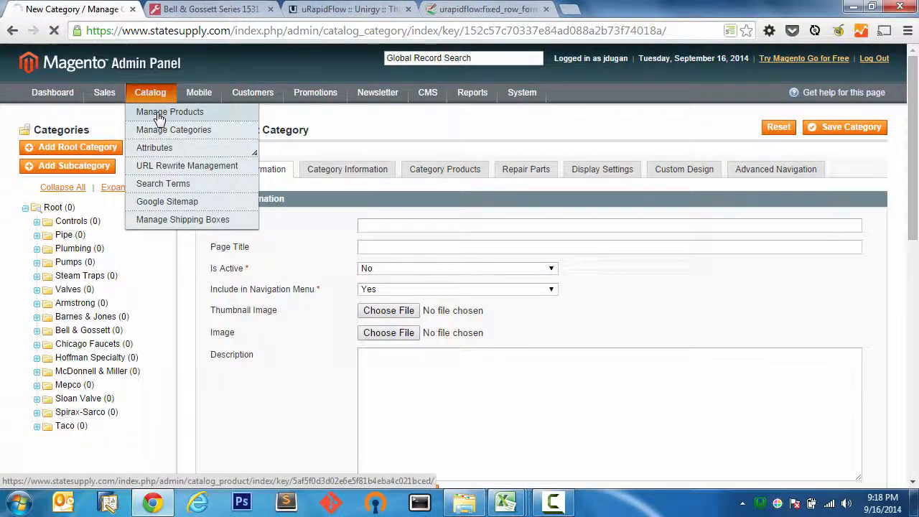
click(167, 111)
scroll(287, 365, down, 1)
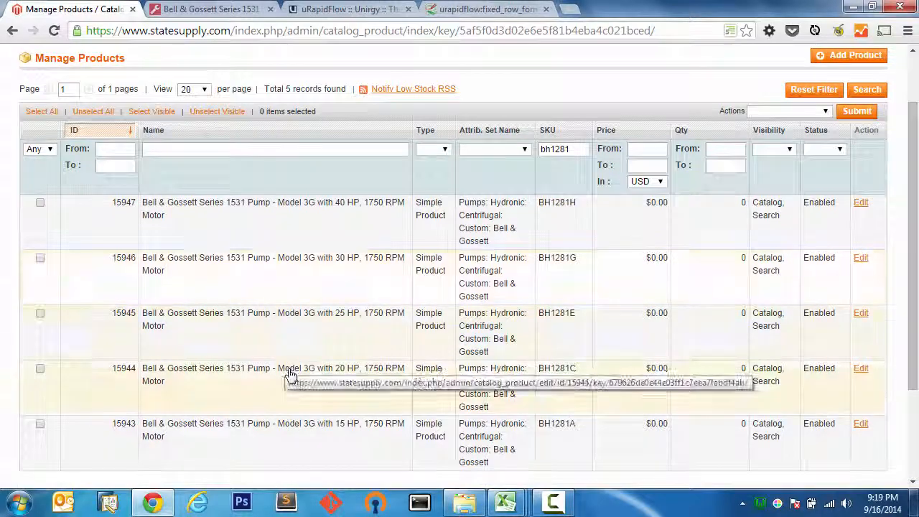
scroll(301, 384, down, 1)
click(326, 388)
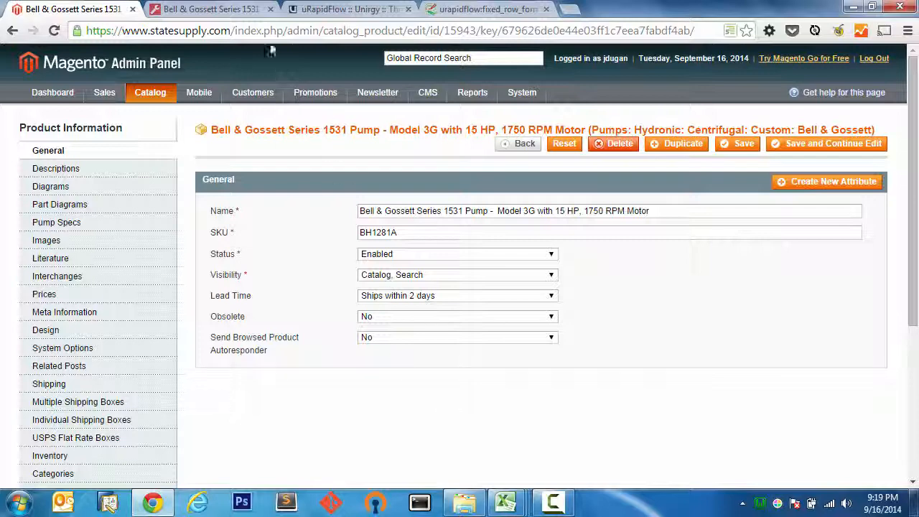
Switch to the storefront page of the BH1281A pump and check its Repair Parts section for related products
click(212, 9)
scroll(494, 283, down, 4)
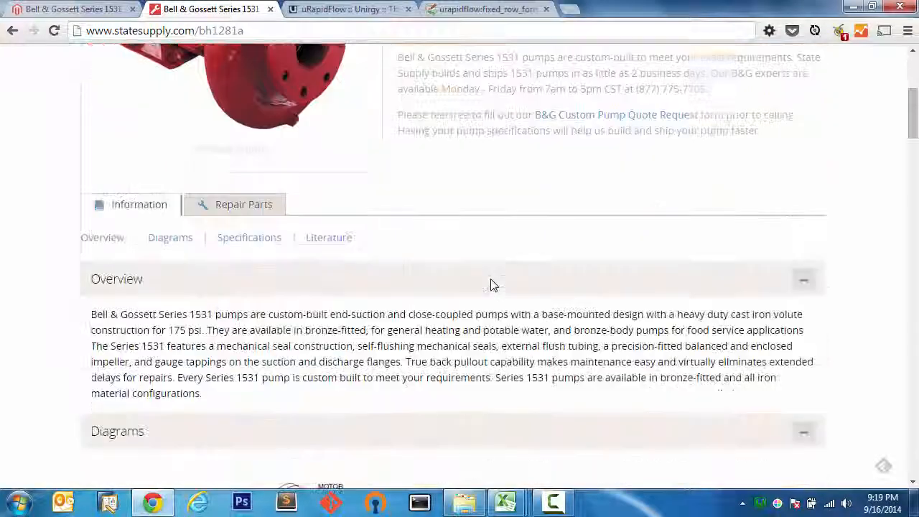
click(263, 207)
scroll(323, 278, down, 1)
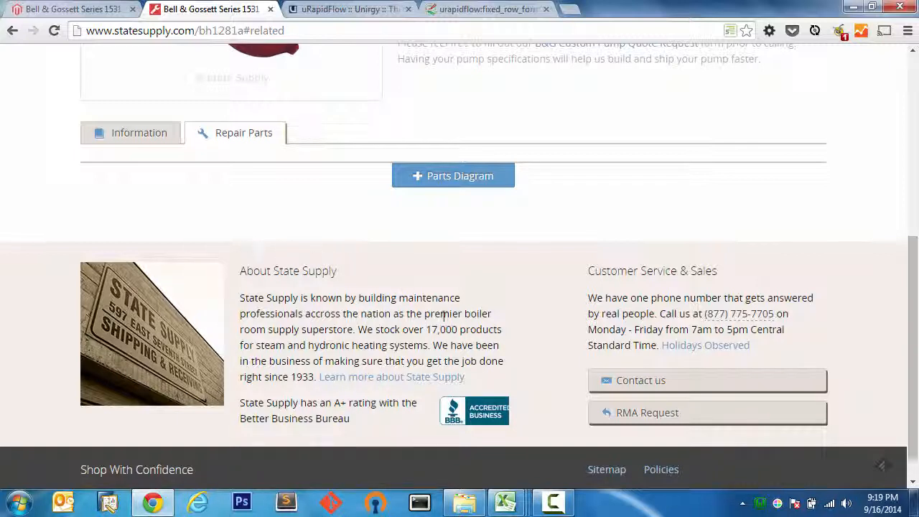
click(556, 505)
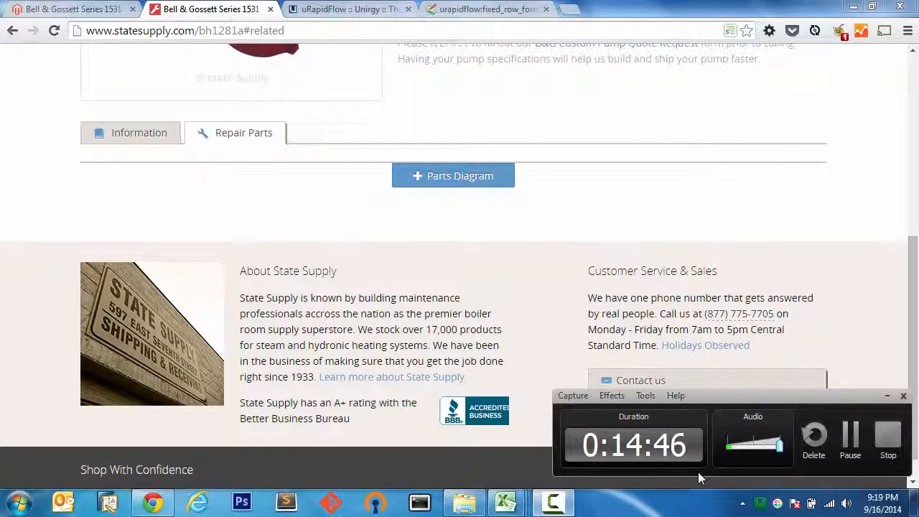